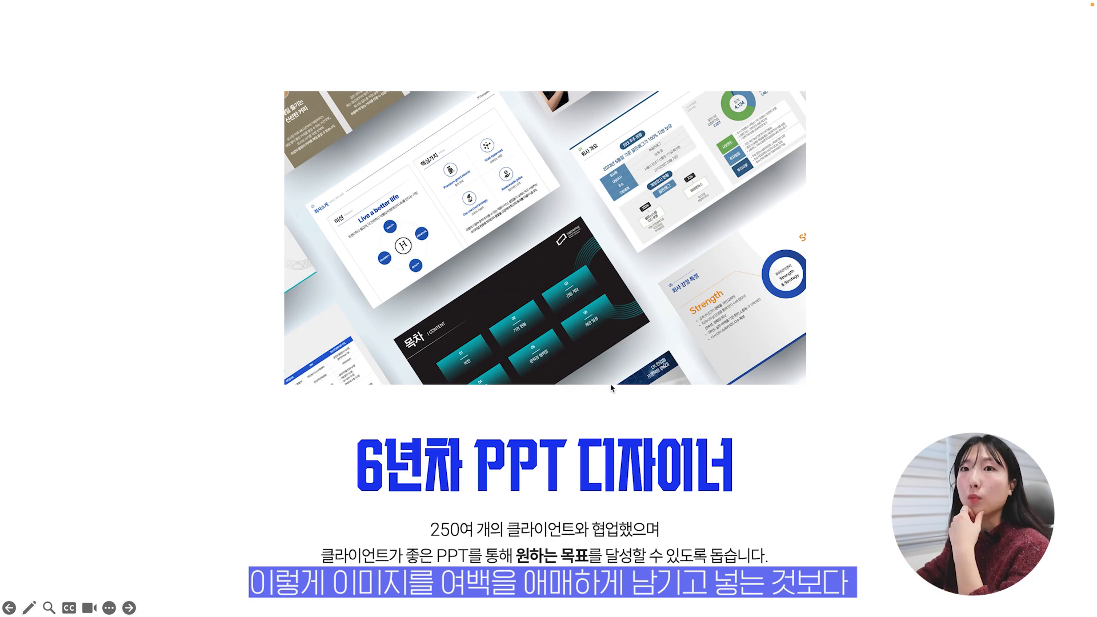
{"action": "key", "text": "Right"}
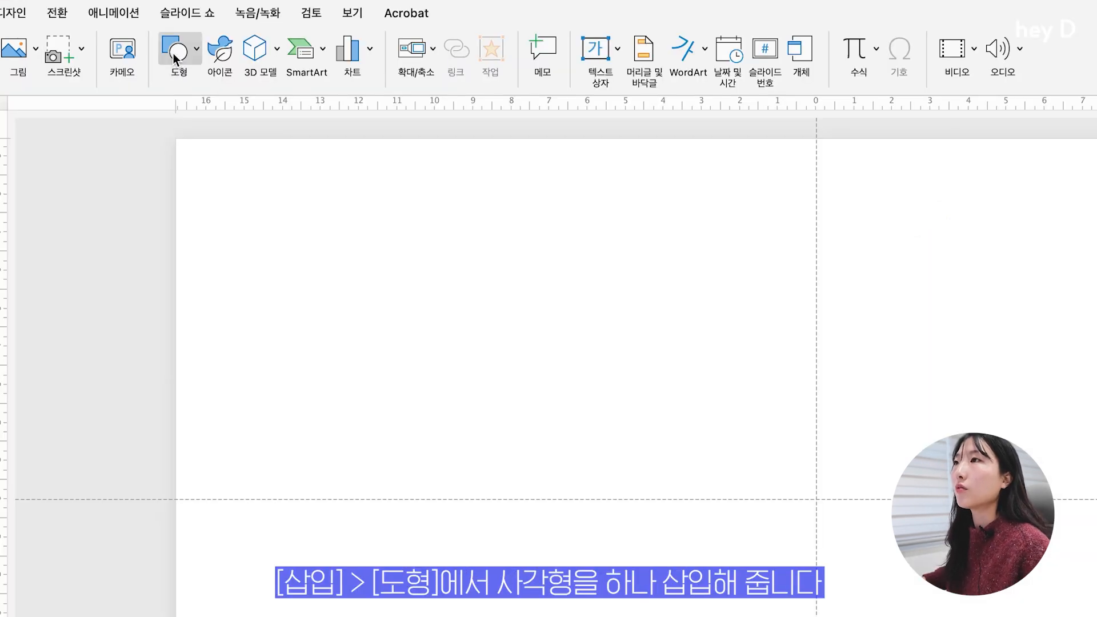
Step: Draw a full-height rectangle about 10.31 cm wide and 19.05 cm high along the blank slide's left edge and remove its outline
{"action": "left_click", "coordinate": [173, 53]}
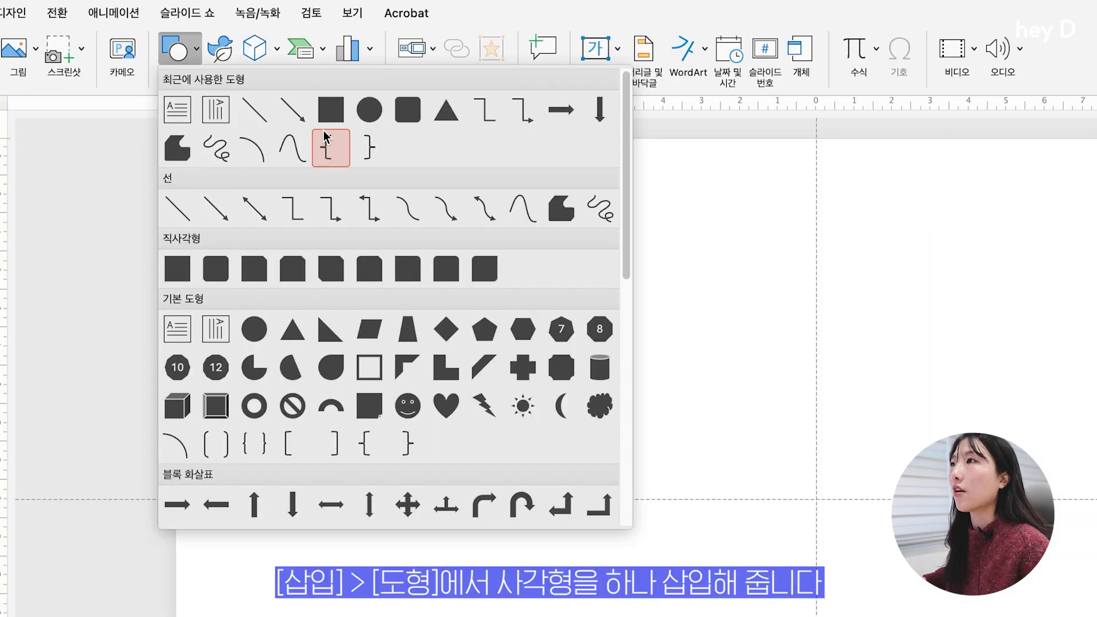
{"action": "left_click", "coordinate": [323, 111]}
{"action": "mouse_move", "coordinate": [178, 138]}
{"action": "left_mouse_down"}
{"action": "mouse_move", "coordinate": [355, 301]}
{"action": "mouse_move", "coordinate": [450, 572]}
{"action": "mouse_move", "coordinate": [440, 558]}
{"action": "left_mouse_up"}
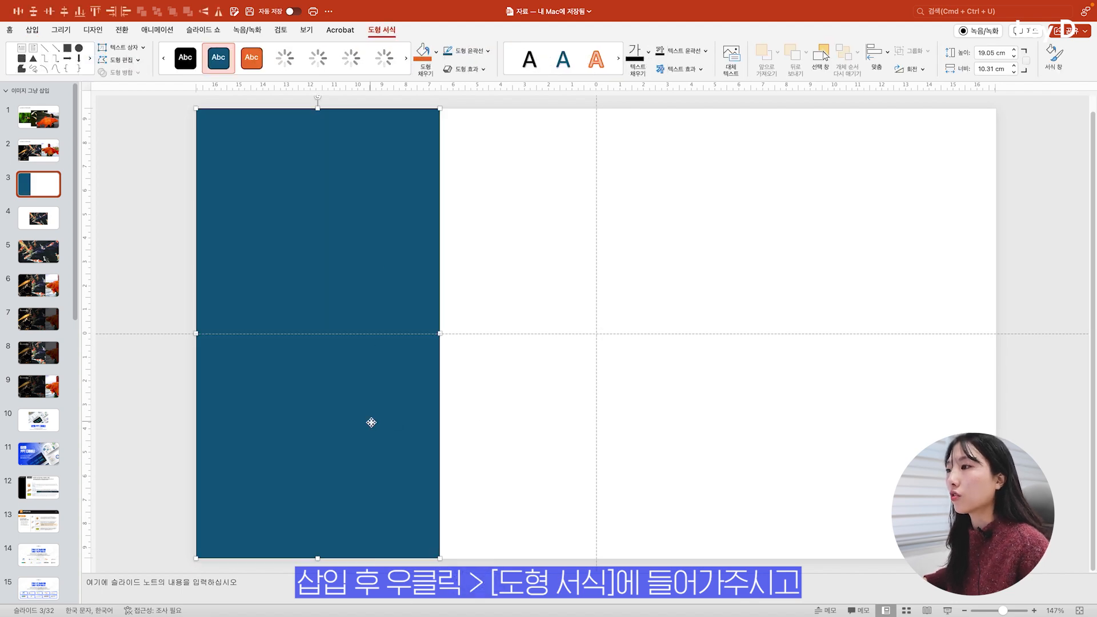
{"action": "right_click", "coordinate": [370, 421]}
{"action": "left_click", "coordinate": [396, 520]}
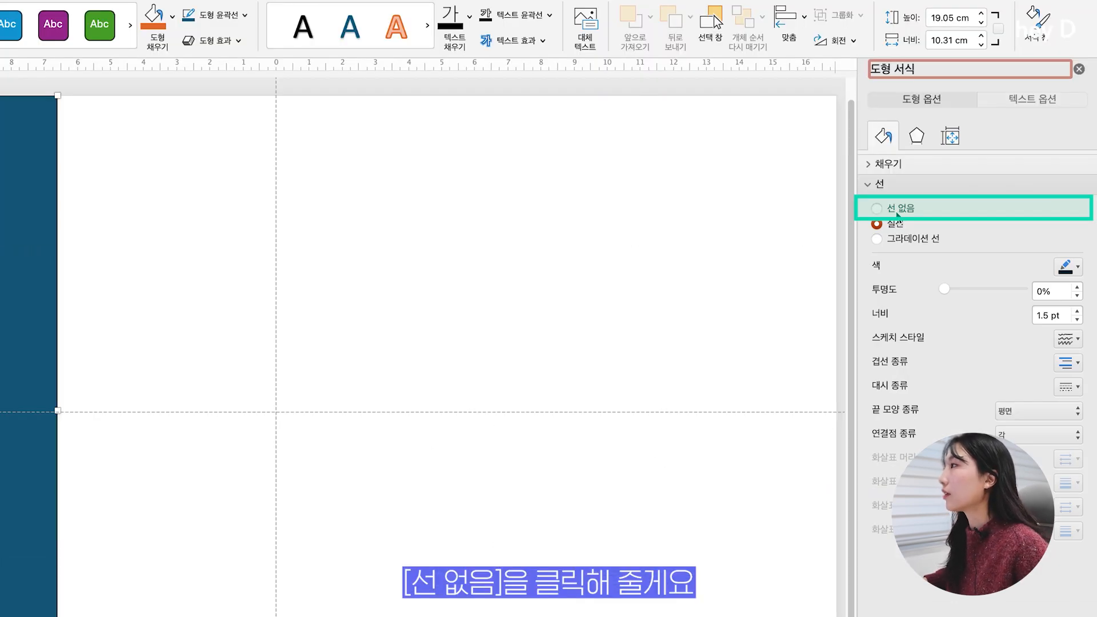
{"action": "left_click", "coordinate": [898, 215]}
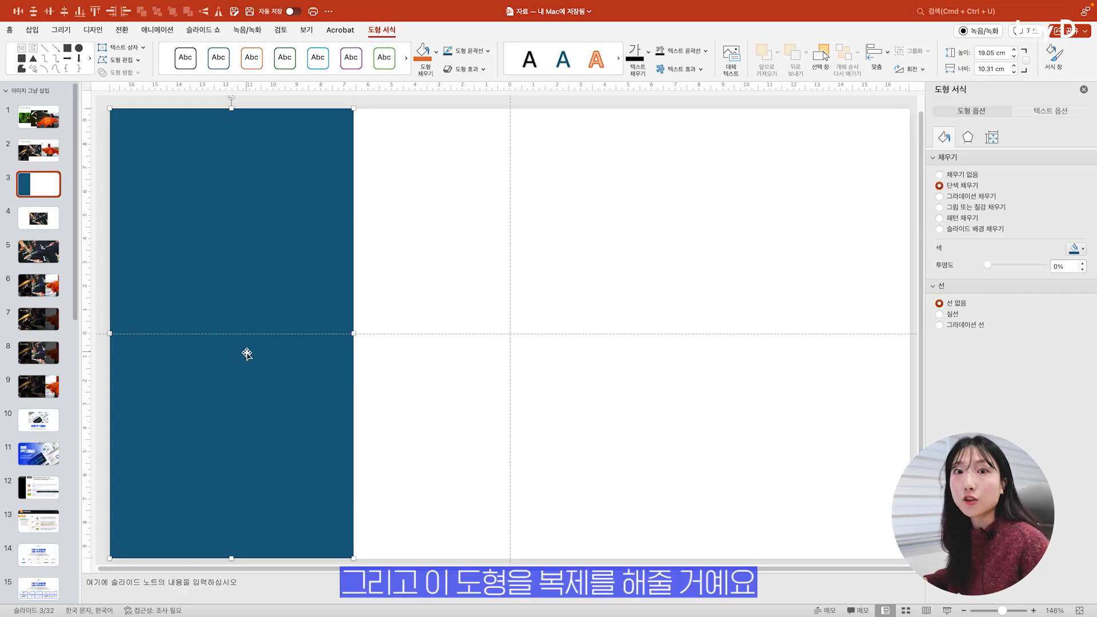
Step: Duplicate the rectangle twice, placing the copies edge to edge so three equal rectangles stand side by side
{"action": "left_click_drag", "start_coordinate": [225, 338], "coordinate": [470, 480]}
{"action": "left_click", "coordinate": [520, 558]}
{"action": "left_click", "coordinate": [481, 354]}
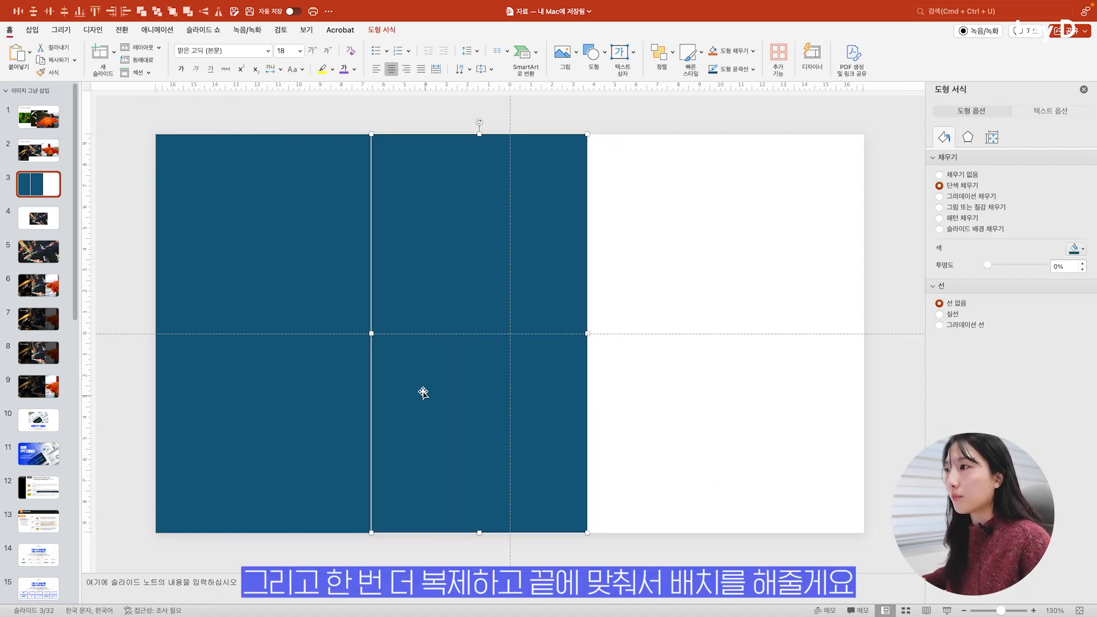
{"action": "left_click_drag", "start_coordinate": [413, 370], "coordinate": [635, 376], "text": "alt"}
Step: Group the three rectangles and stretch the group to the slide's right edge so it fills the full width
{"action": "left_click_drag", "start_coordinate": [850, 555], "coordinate": [133, 116]}
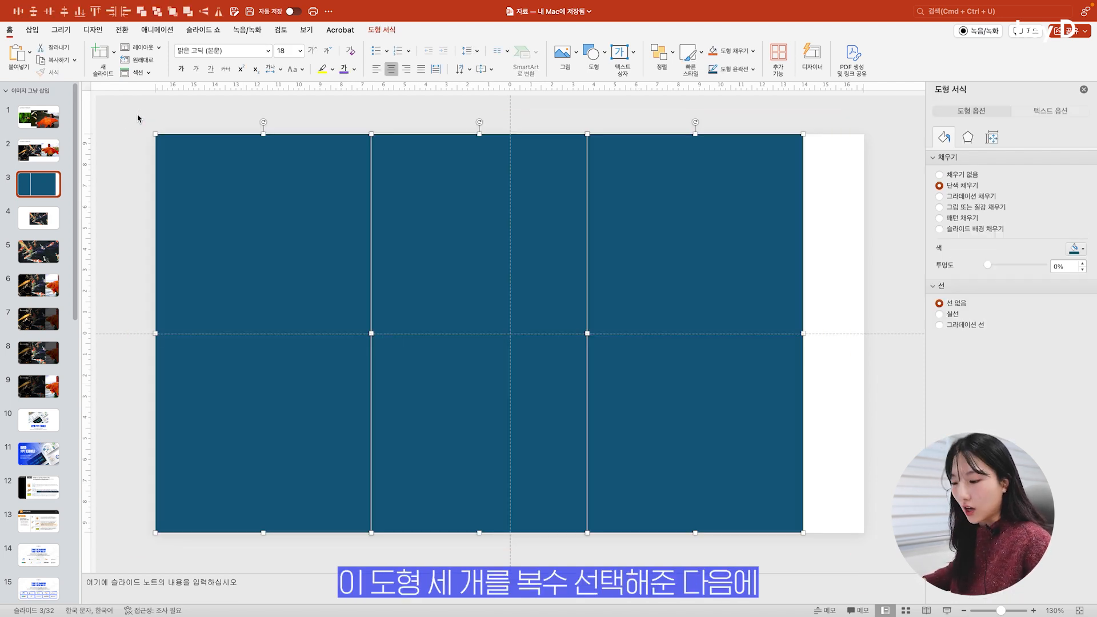
{"action": "key", "text": "super+alt+g"}
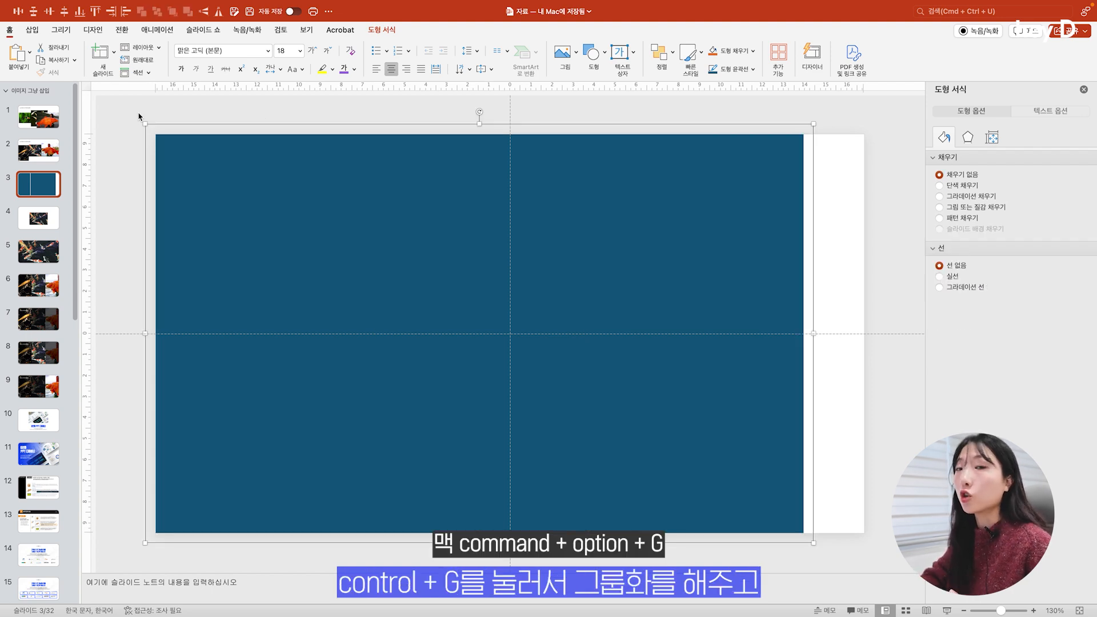
{"action": "left_click_drag", "start_coordinate": [813, 333], "coordinate": [863, 334]}
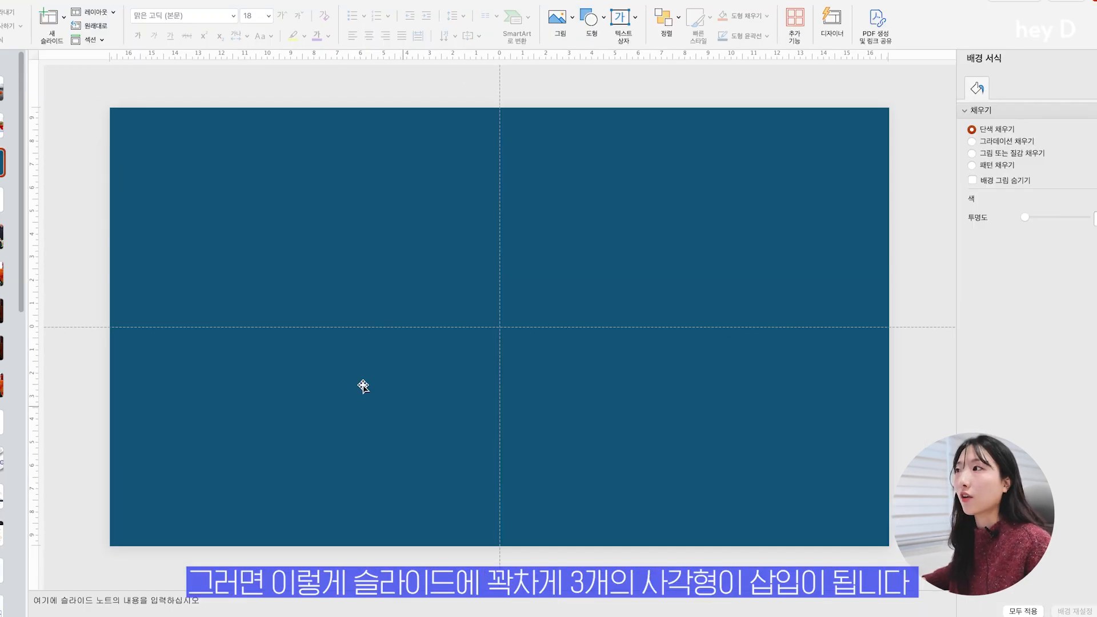
Step: Copy the golden fish photo from slide 2 onto slide 3 with the rectangles
{"action": "left_click", "coordinate": [335, 360]}
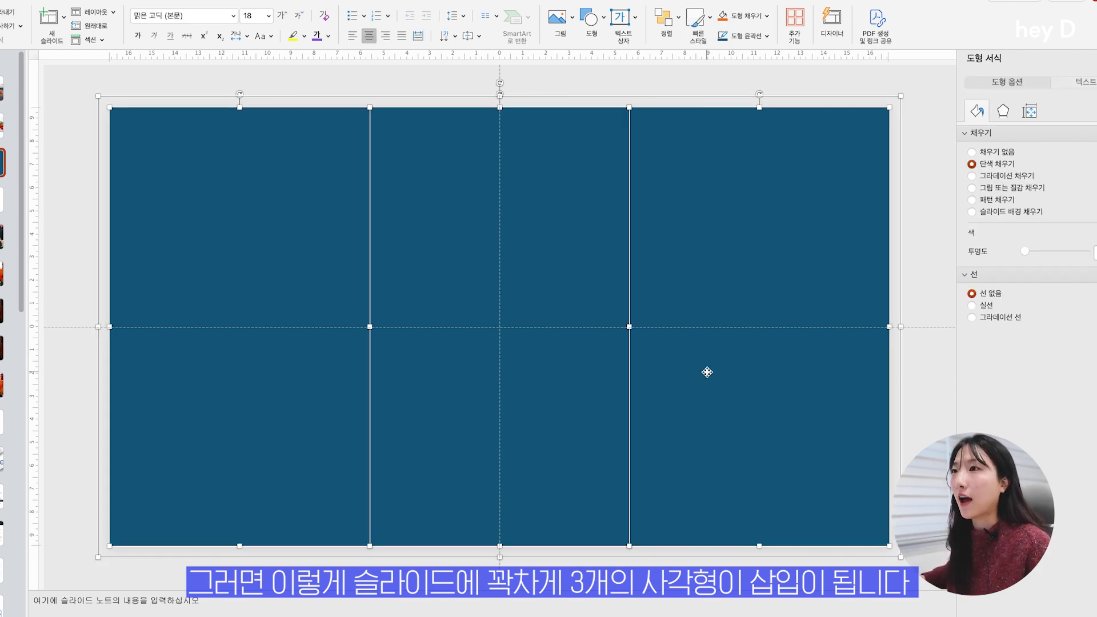
{"action": "left_click", "coordinate": [189, 306]}
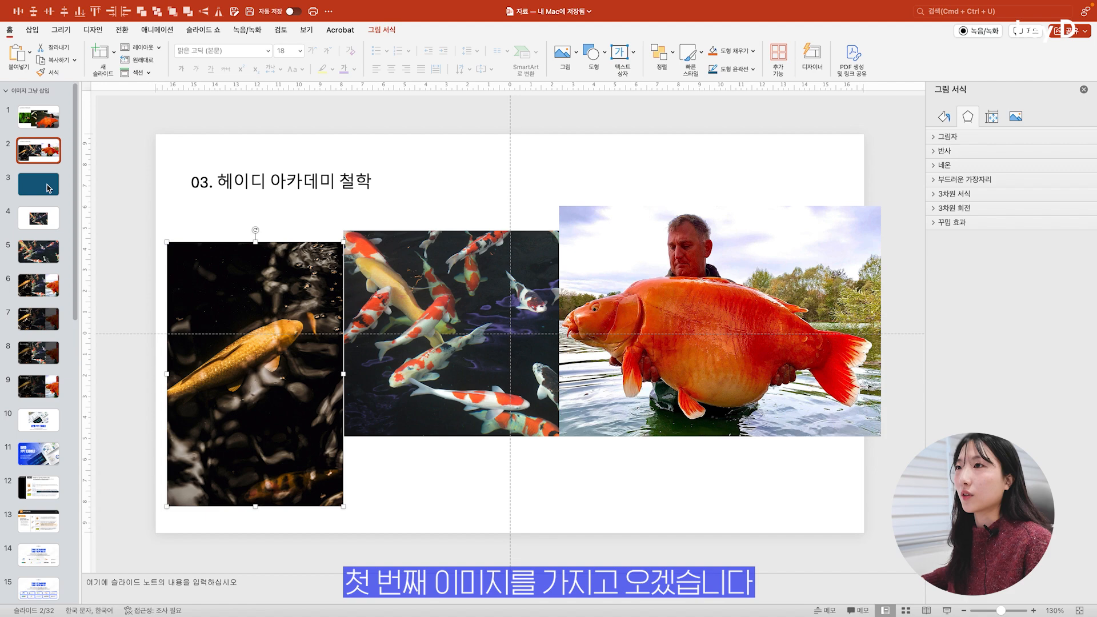
{"action": "left_click", "coordinate": [47, 187]}
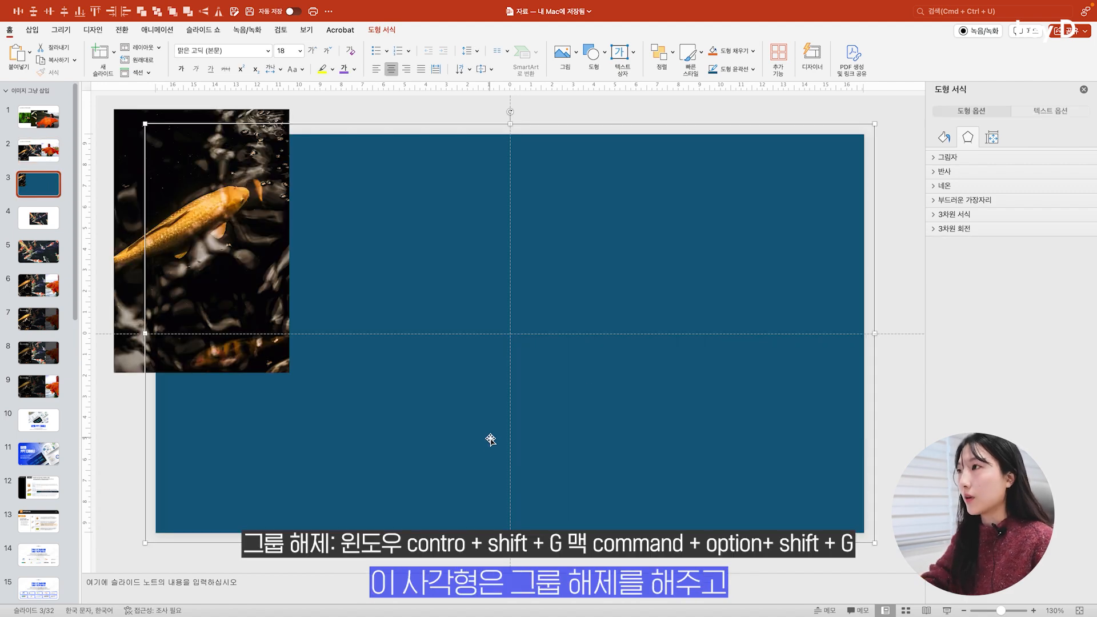
Step: Ungroup the three rectangles and send the golden fish photo to the back
{"action": "key", "text": "super+alt+shift+g"}
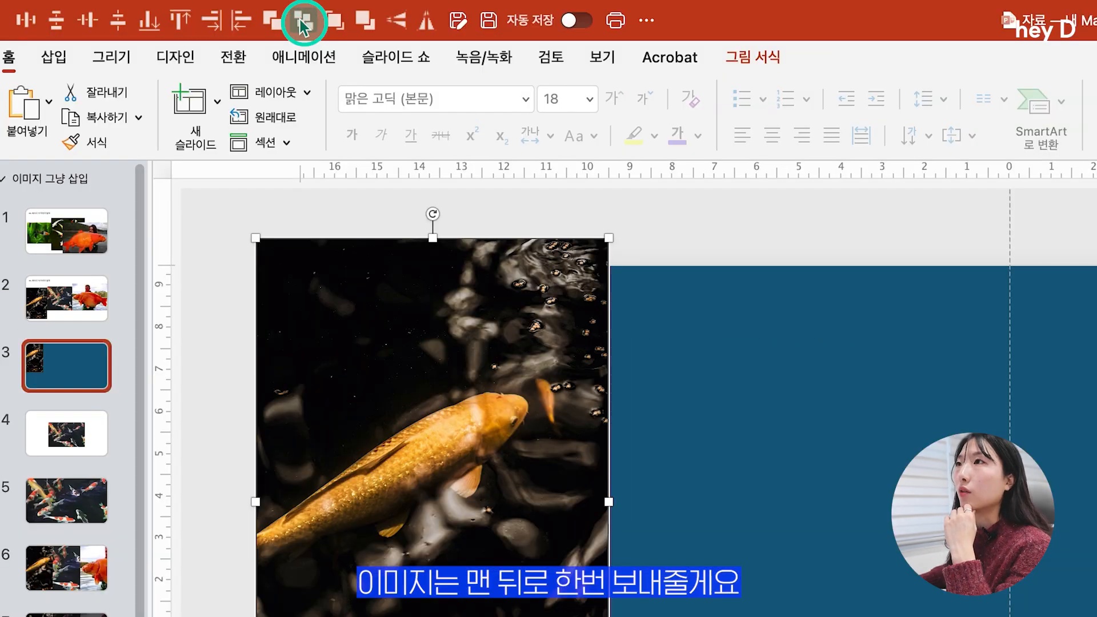
{"action": "left_click", "coordinate": [304, 25]}
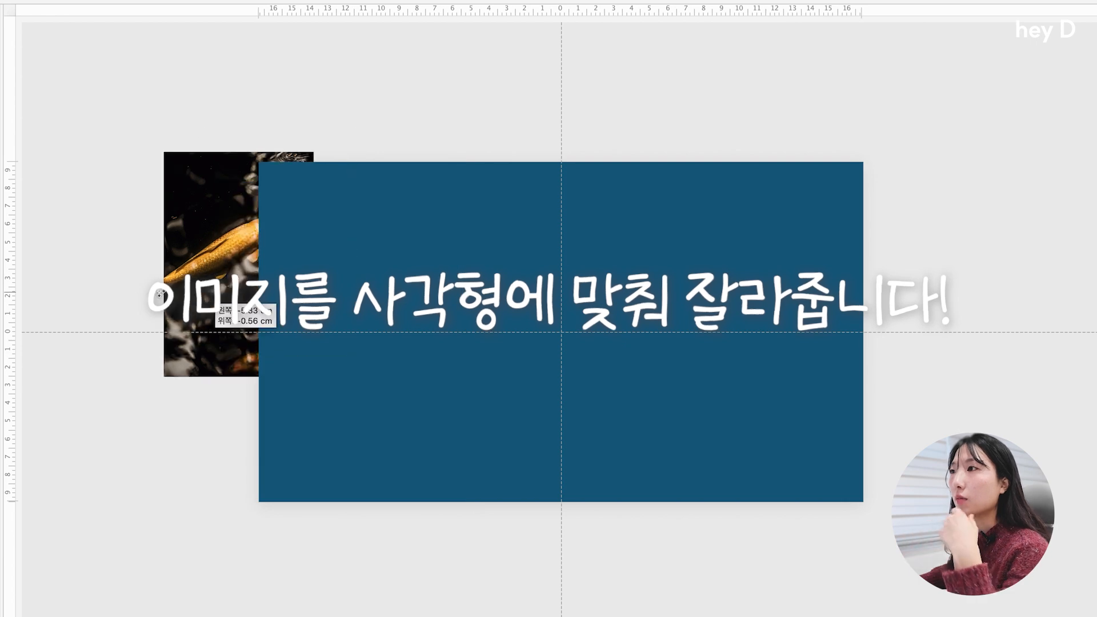
Step: Place the golden fish photo behind the left rectangle and enlarge it proportionally until it extends past all the rectangle's edges
{"action": "left_click_drag", "start_coordinate": [205, 287], "coordinate": [114, 287]}
{"action": "left_click", "coordinate": [392, 299]}
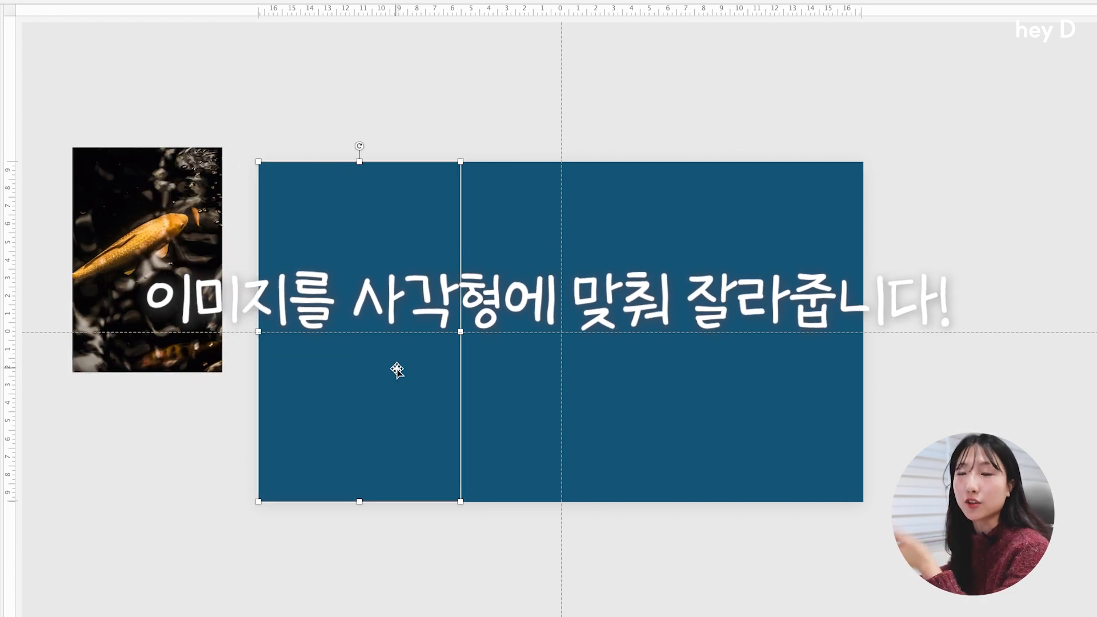
{"action": "left_click_drag", "start_coordinate": [148, 241], "coordinate": [311, 226]}
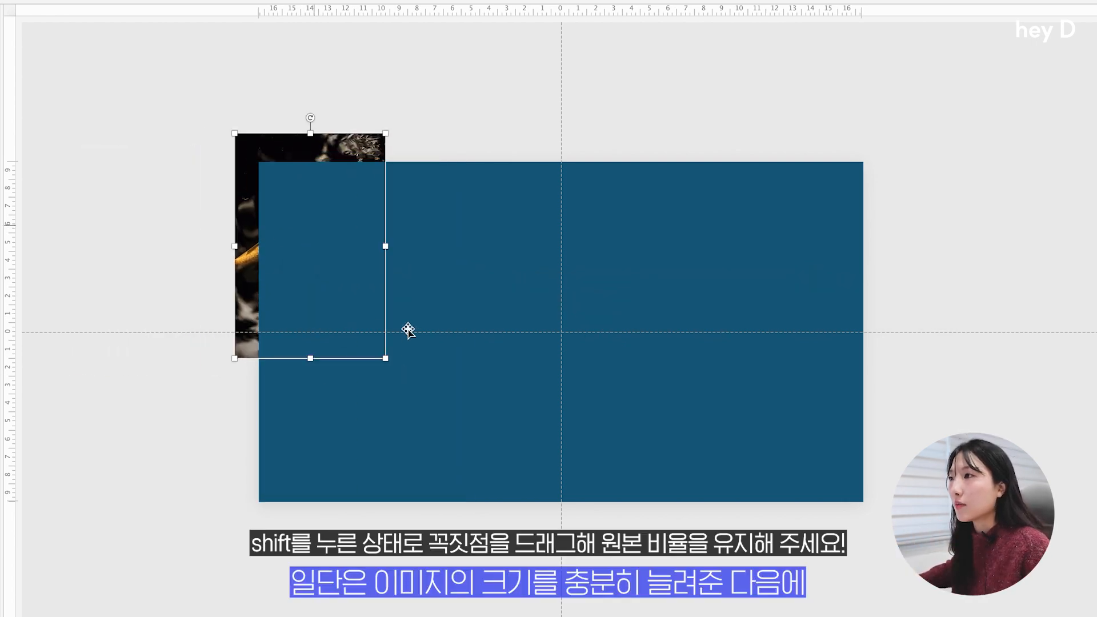
{"action": "left_click_drag", "start_coordinate": [386, 363], "coordinate": [508, 545]}
Step: Set the fill transparency of all three rectangles to 30%
{"action": "left_click", "coordinate": [456, 200]}
{"action": "left_click", "coordinate": [560, 274], "text": "shift"}
{"action": "left_click", "coordinate": [796, 296], "text": "shift"}
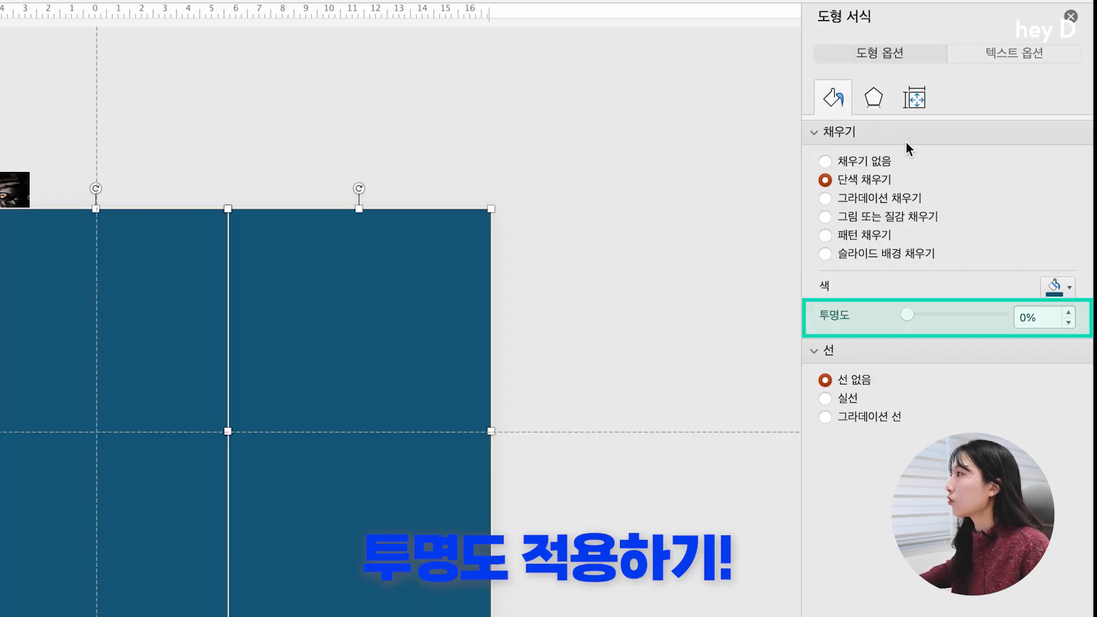
{"action": "type", "text": "30"}
{"action": "key", "text": "Return"}
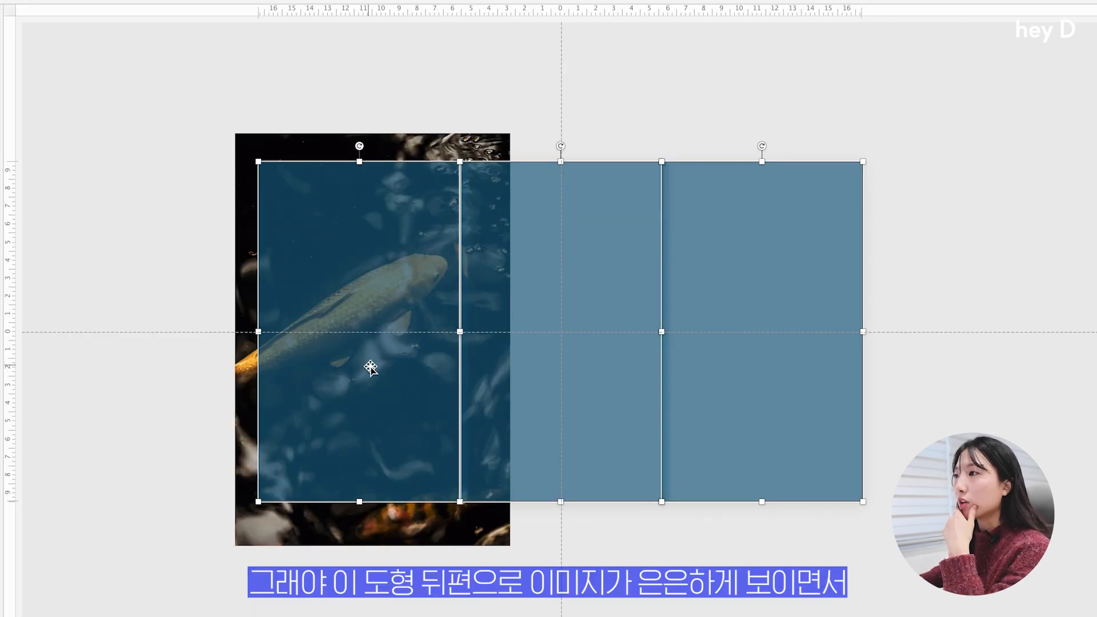
Step: Shrink and reposition the golden fish photo so it extends only slightly beyond the left rectangle on every side
{"action": "left_click", "coordinate": [421, 109]}
{"action": "left_click", "coordinate": [423, 140]}
{"action": "left_click_drag", "start_coordinate": [424, 140], "coordinate": [435, 141]}
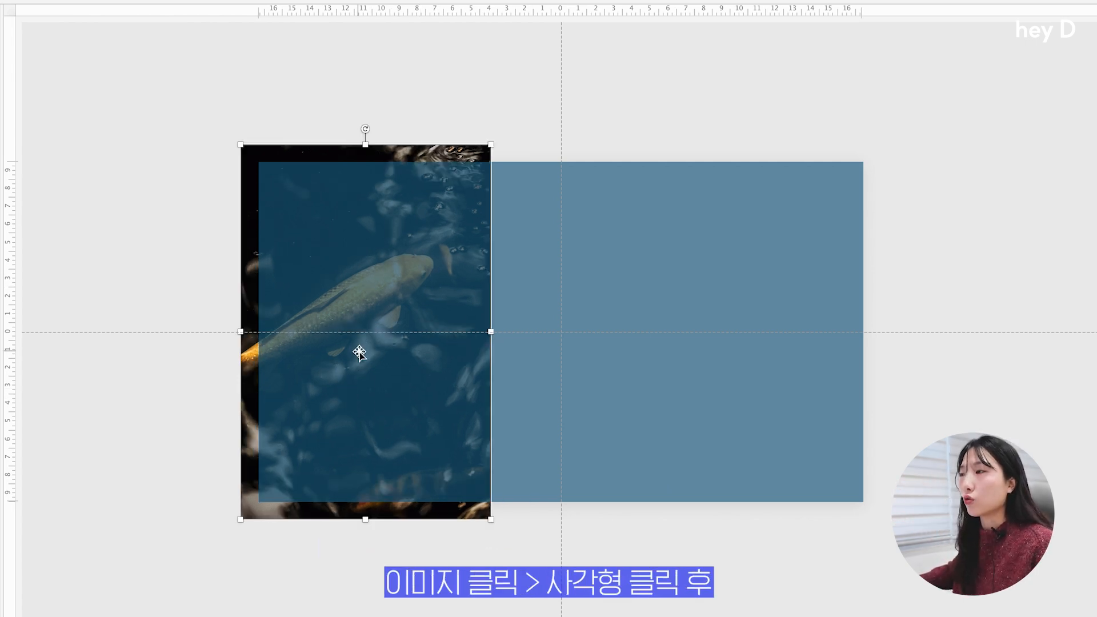
Step: Crop the golden fish photo to the left rectangle by merging the two with Intersect, choosing the photo first
{"action": "left_click", "coordinate": [393, 281], "text": "shift"}
{"action": "left_click", "coordinate": [615, 17]}
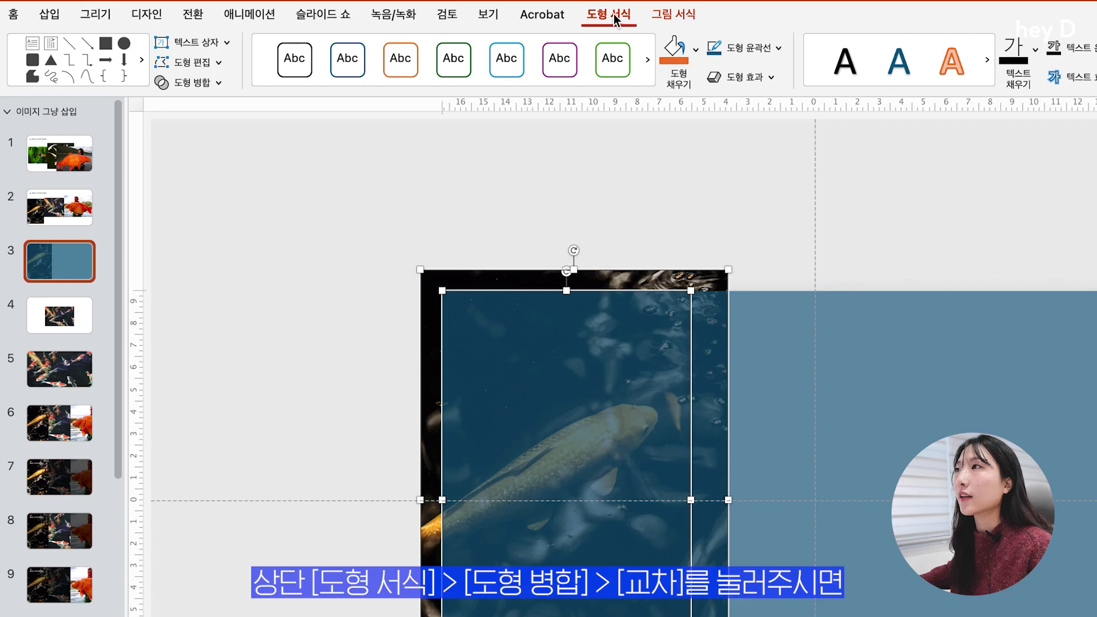
{"action": "left_click", "coordinate": [188, 81]}
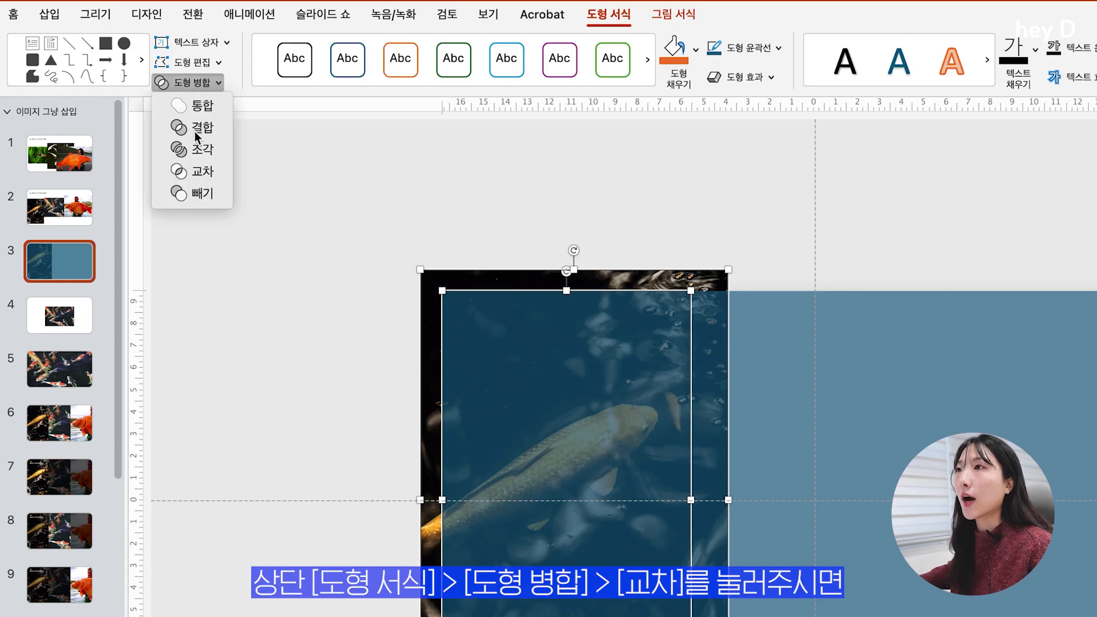
{"action": "left_click", "coordinate": [195, 172]}
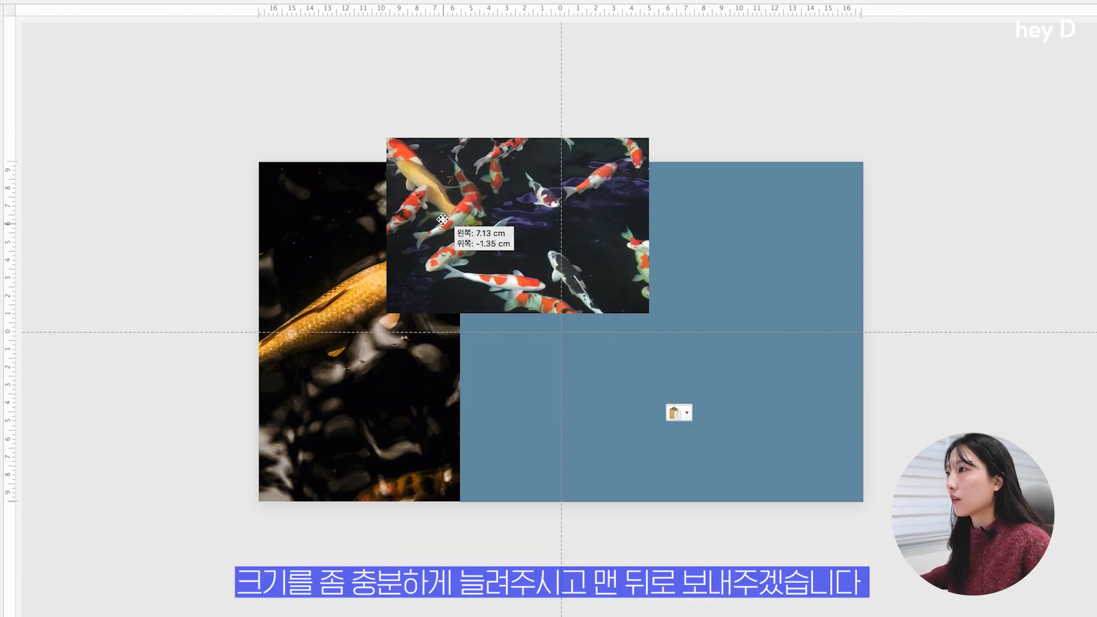
Step: Enlarge the koi pond photo on slide 3, send it to the back and fit its position and size around the middle rectangle
{"action": "left_click_drag", "start_coordinate": [516, 259], "coordinate": [514, 252]}
{"action": "left_click_drag", "start_coordinate": [648, 307], "coordinate": [940, 501]}
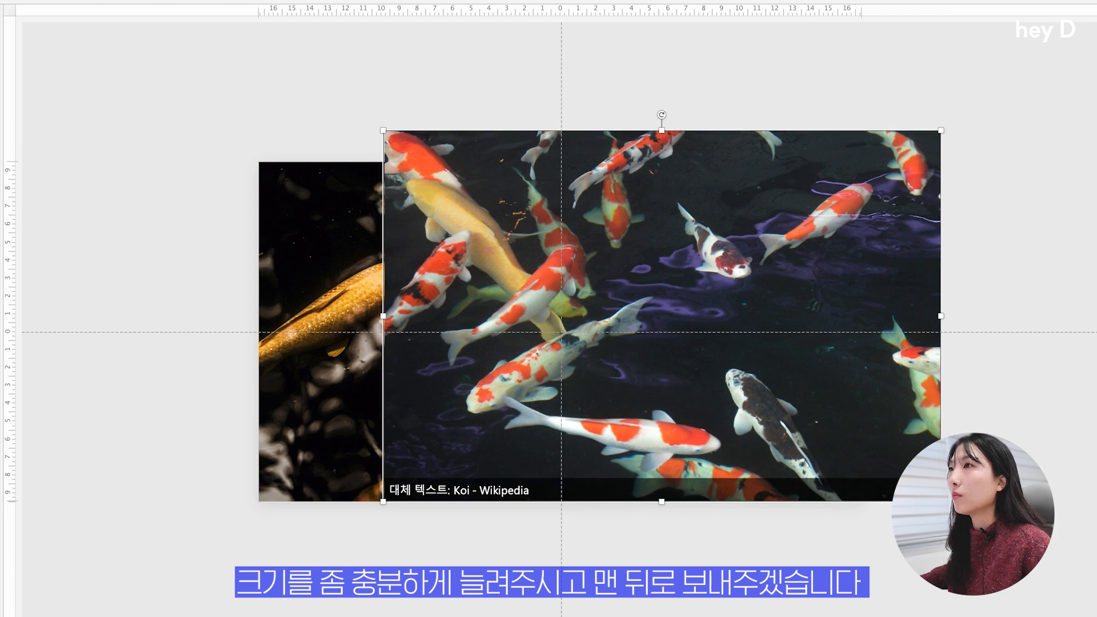
{"action": "key", "text": "shift+super+b"}
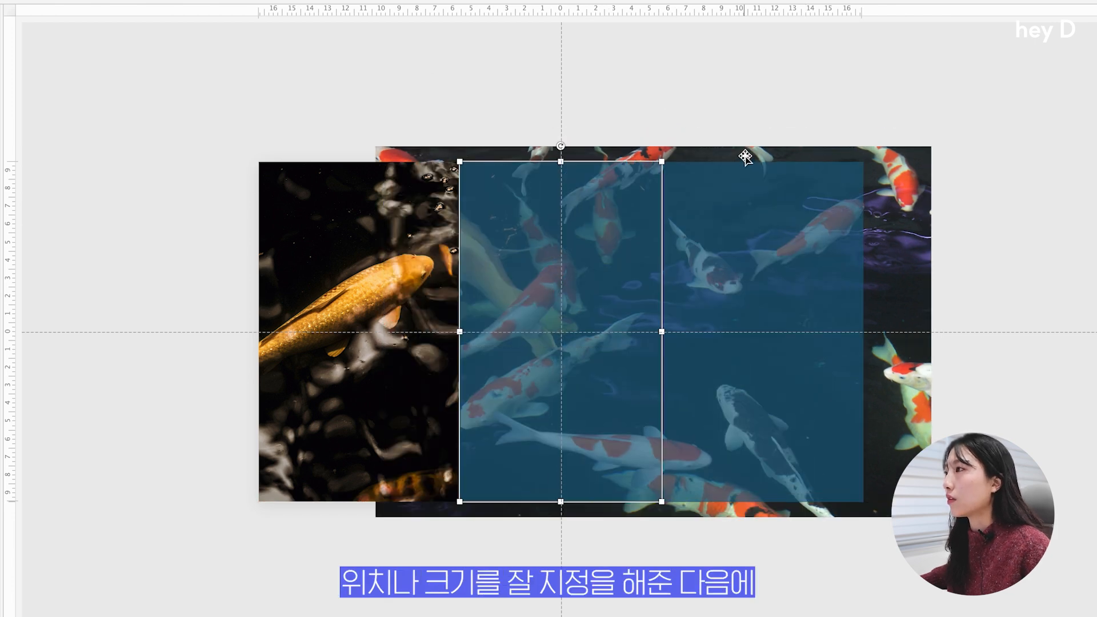
{"action": "left_click", "coordinate": [748, 157]}
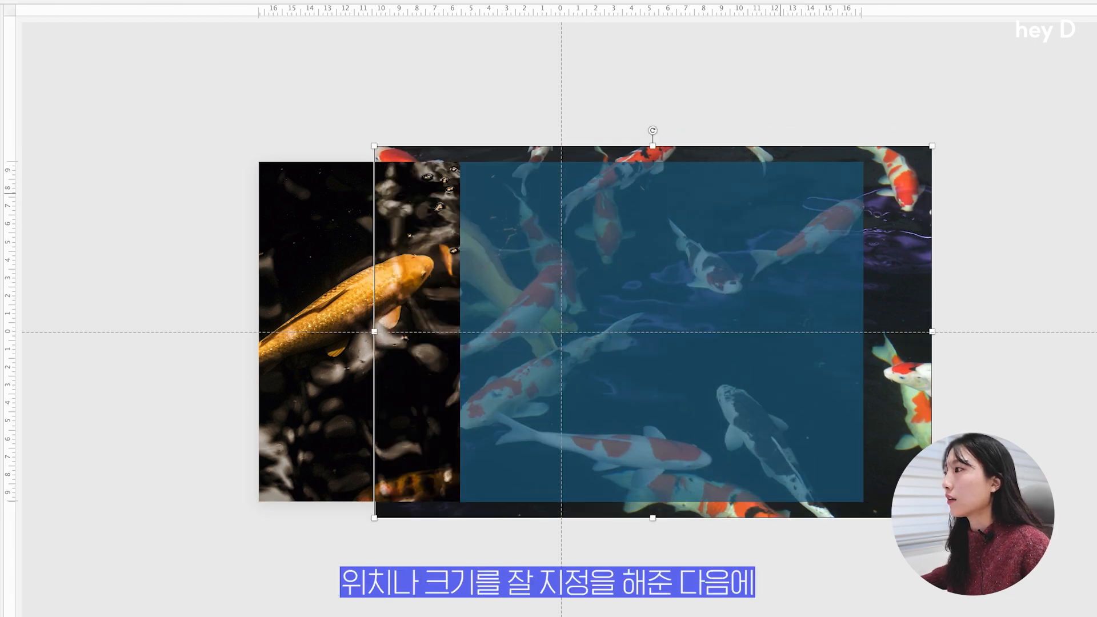
{"action": "left_click_drag", "start_coordinate": [931, 518], "coordinate": [917, 508]}
Step: Crop the koi pond photo to the middle rectangle by merging the two with Intersect
{"action": "left_click", "coordinate": [557, 282], "text": "shift"}
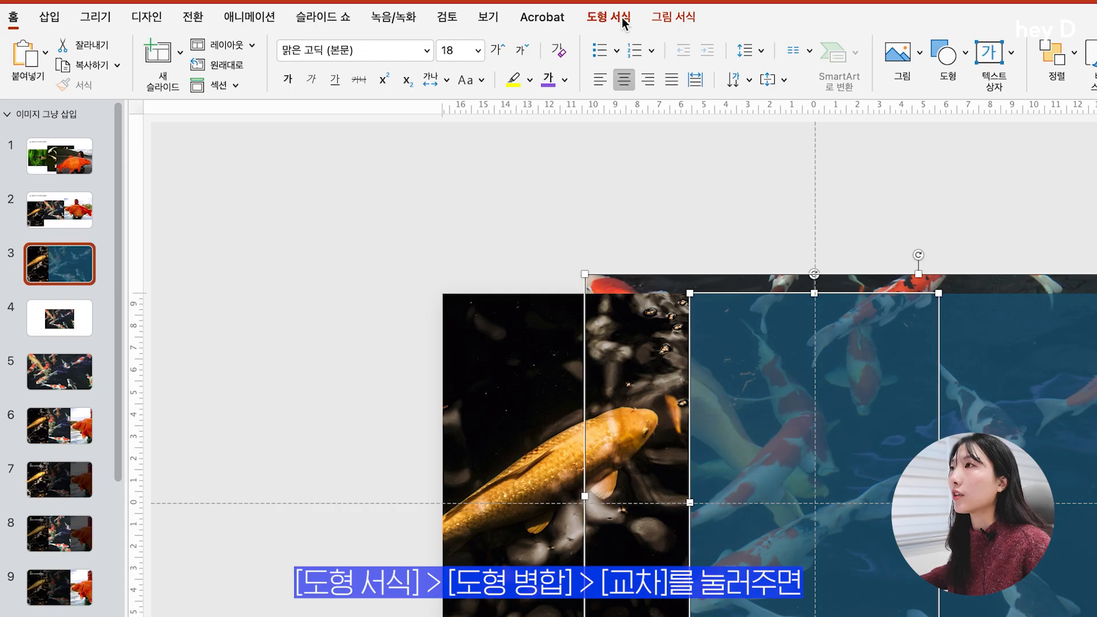
{"action": "left_click", "coordinate": [608, 16]}
{"action": "left_click", "coordinate": [192, 85]}
{"action": "left_click", "coordinate": [197, 173]}
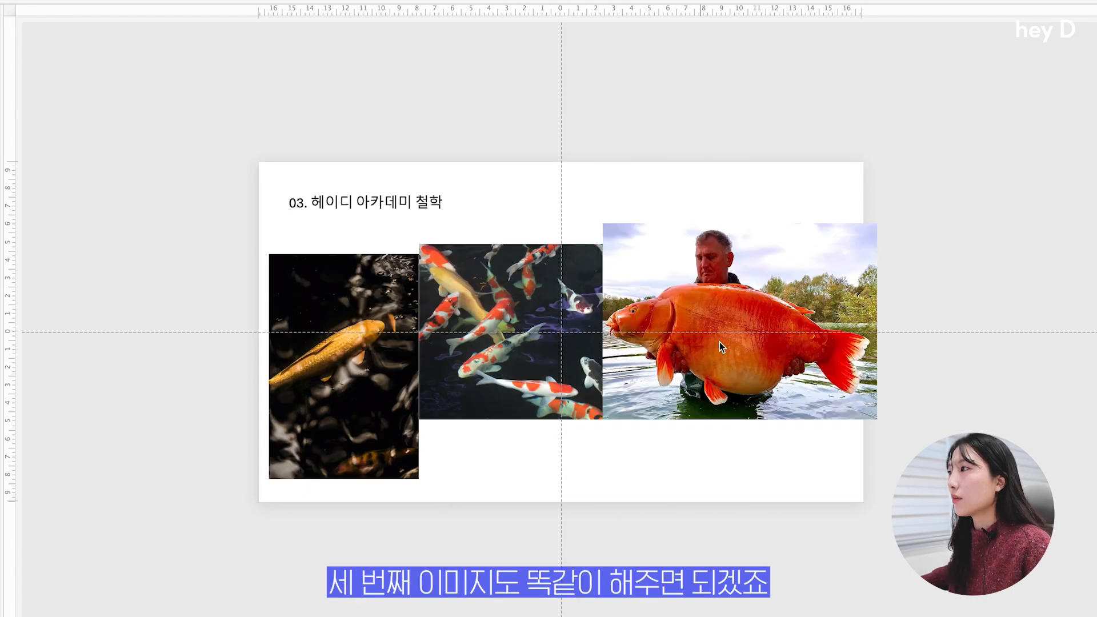
Step: Bring the large orange fish photo from slide 2 onto slide 3 and crop it to the right rectangle
{"action": "left_click", "coordinate": [703, 342]}
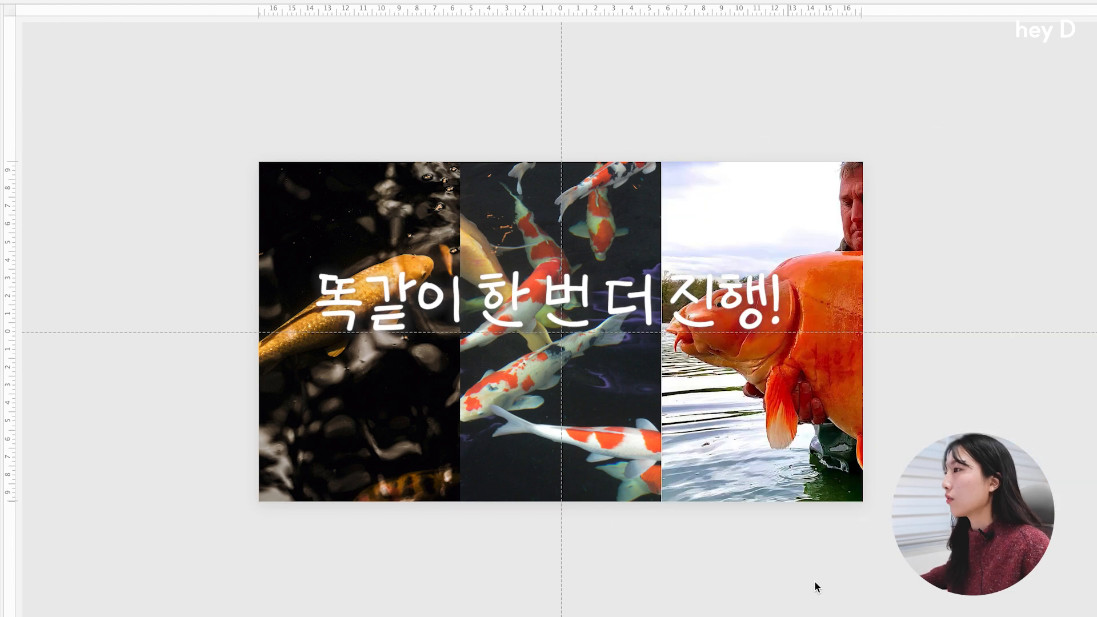
{"action": "left_click", "coordinate": [680, 331]}
{"action": "left_click_drag", "start_coordinate": [680, 331], "coordinate": [694, 332]}
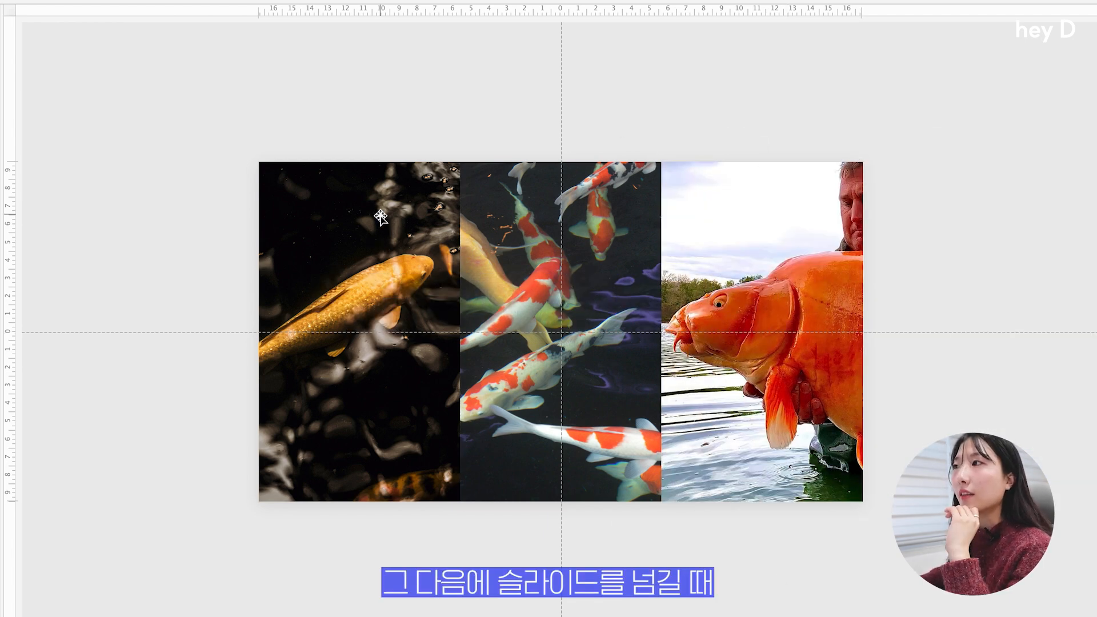
{"action": "left_click", "coordinate": [380, 208]}
{"action": "left_click", "coordinate": [600, 266]}
{"action": "key", "text": "Tab"}
{"action": "key", "text": "Tab"}
{"action": "key", "text": "Tab"}
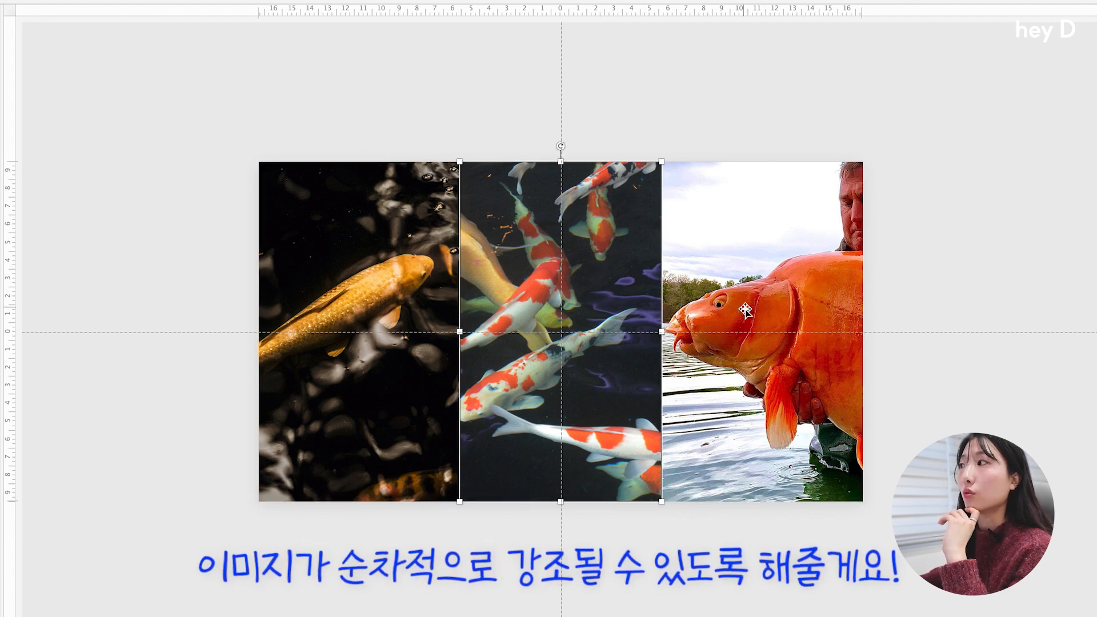
{"action": "key", "text": "Tab"}
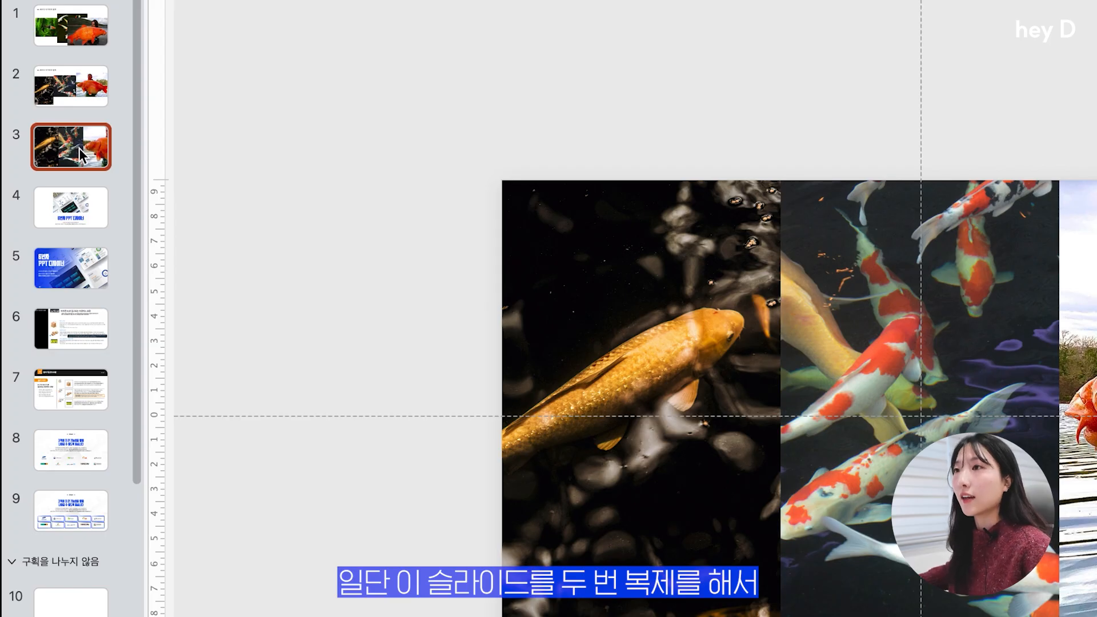
Step: Duplicate slide 3 with the three cropped photos twice
{"action": "key", "text": "super+d"}
{"action": "key", "text": "super+d"}
{"action": "left_click", "coordinate": [69, 221], "text": "shift"}
{"action": "left_click", "coordinate": [62, 264], "text": "shift"}
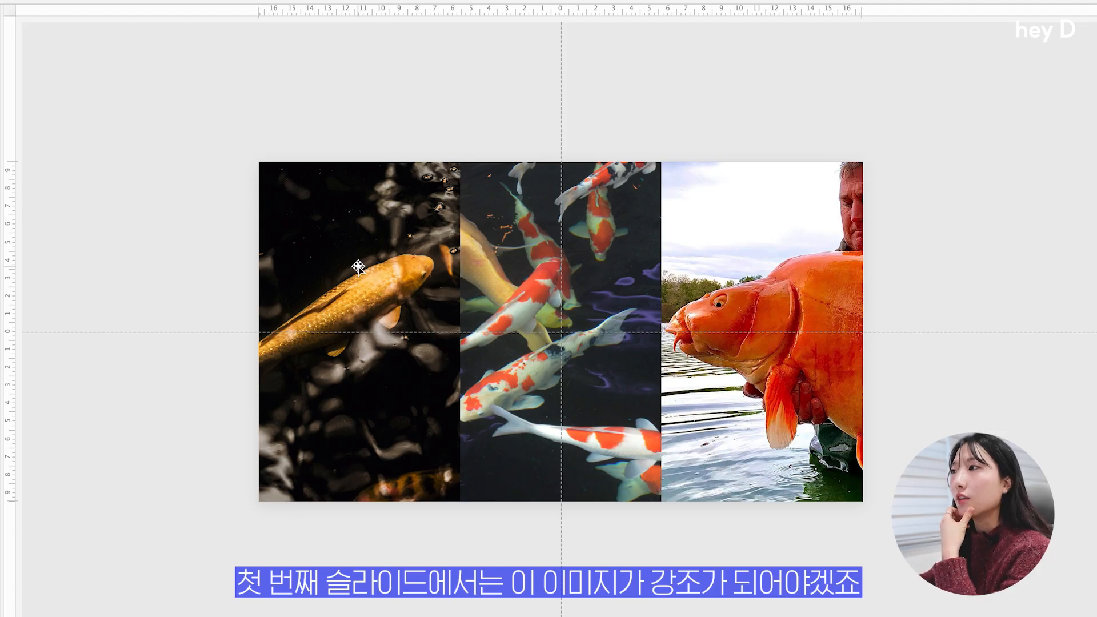
Step: Draw a rectangle covering the middle and right photos on the first of the three slides and remove its outline
{"action": "left_click", "coordinate": [715, 395]}
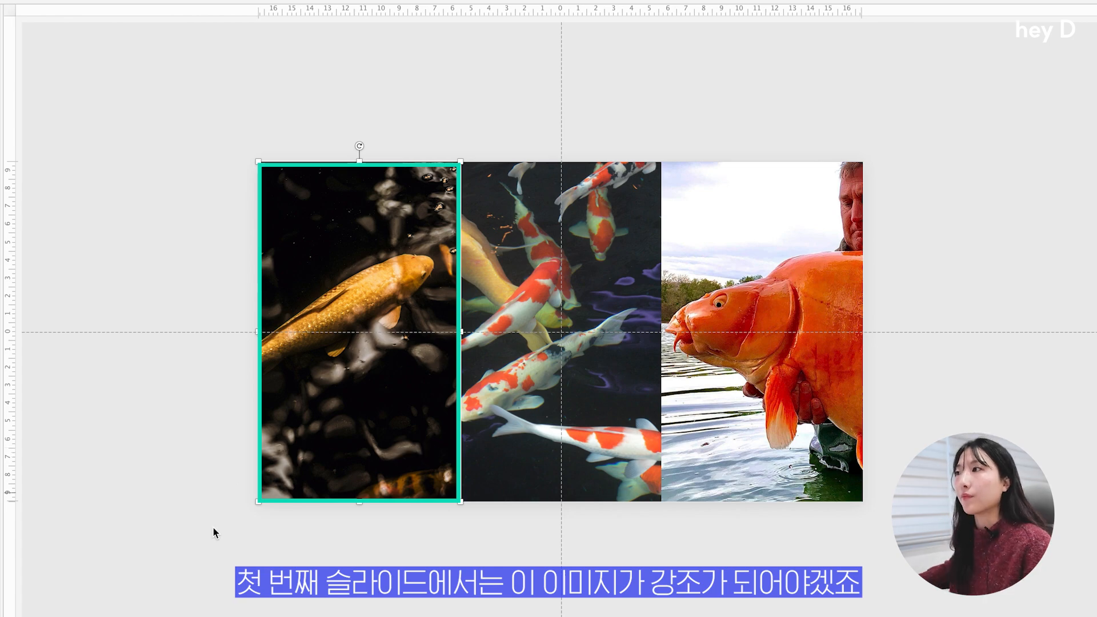
{"action": "left_click", "coordinate": [147, 25]}
{"action": "left_click", "coordinate": [298, 86]}
{"action": "left_click_drag", "start_coordinate": [460, 162], "coordinate": [863, 501]}
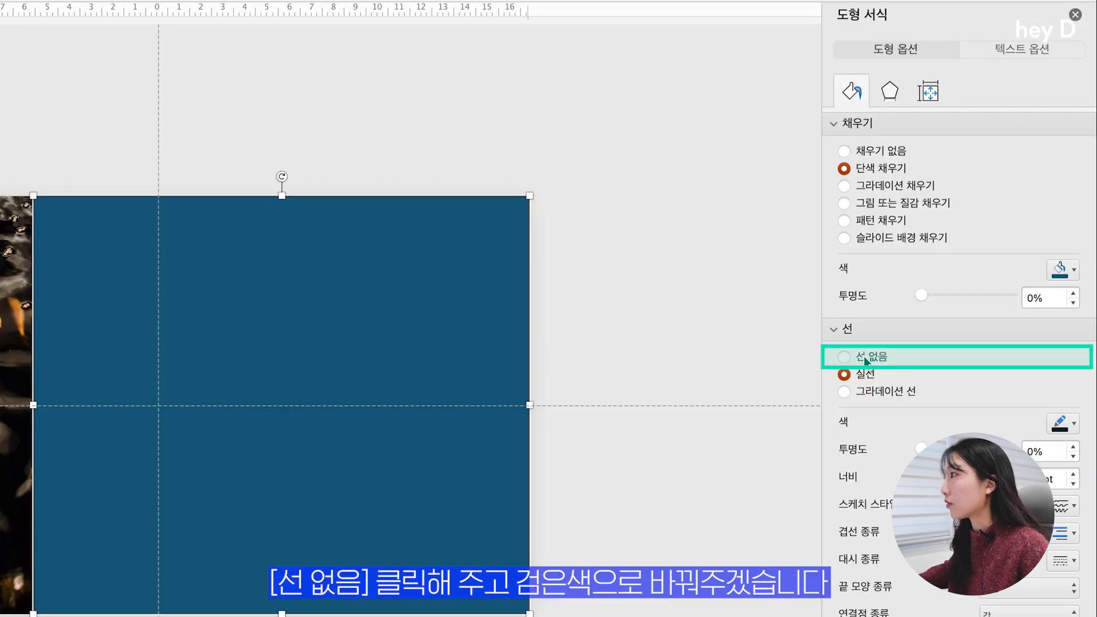
{"action": "left_click", "coordinate": [866, 359]}
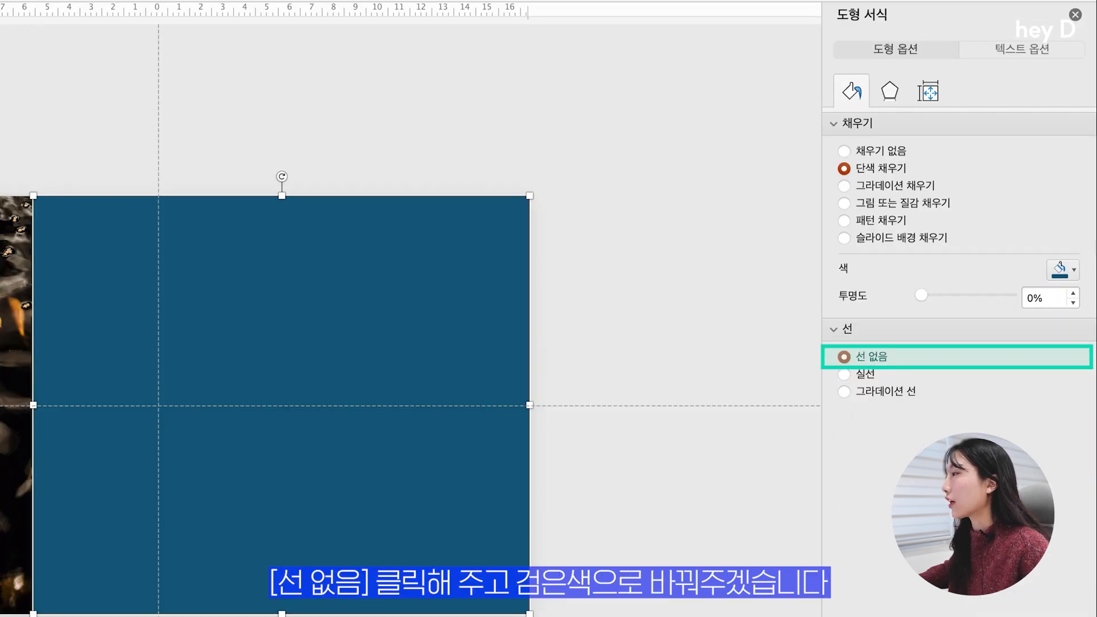
Step: Fill the rectangle over the middle and right photos with black and set its transparency to 40%
{"action": "left_click", "coordinate": [1061, 269]}
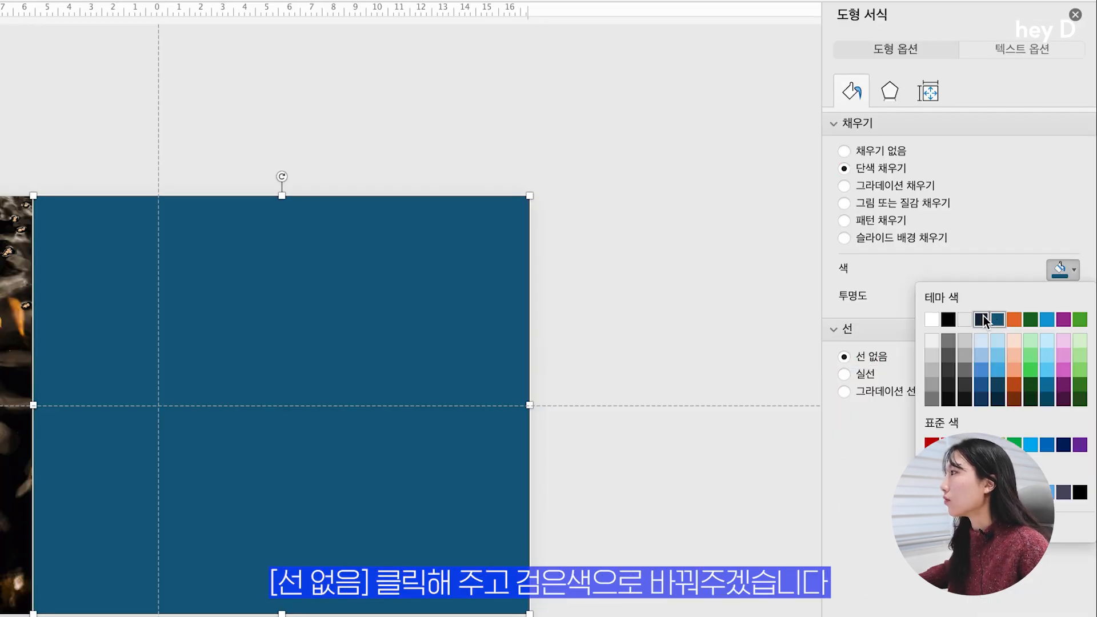
{"action": "left_click", "coordinate": [948, 320]}
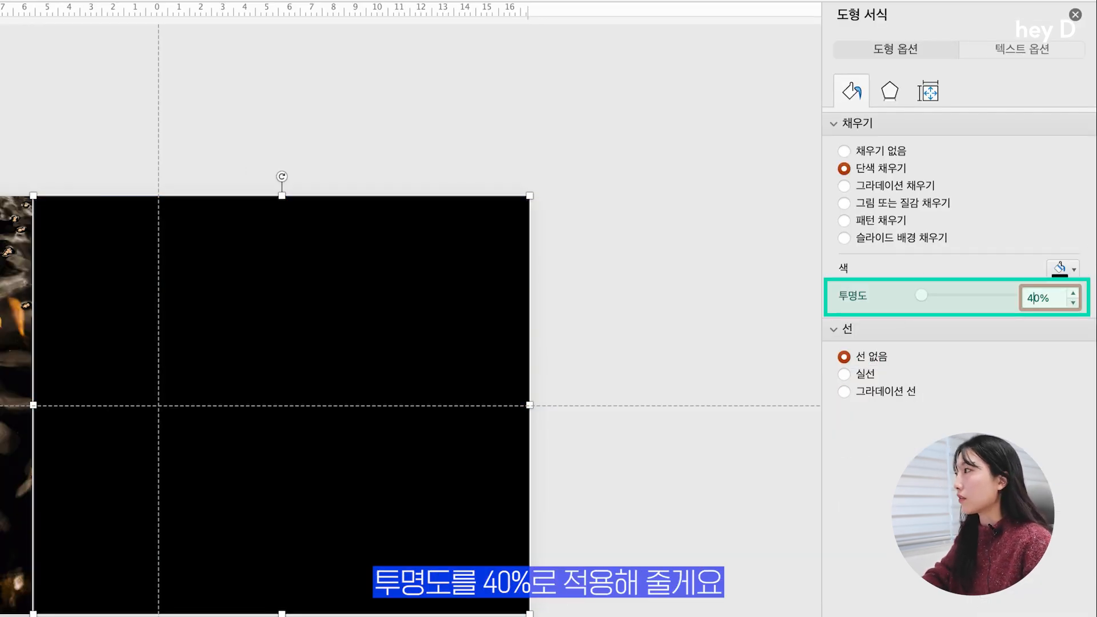
{"action": "key", "text": "Return"}
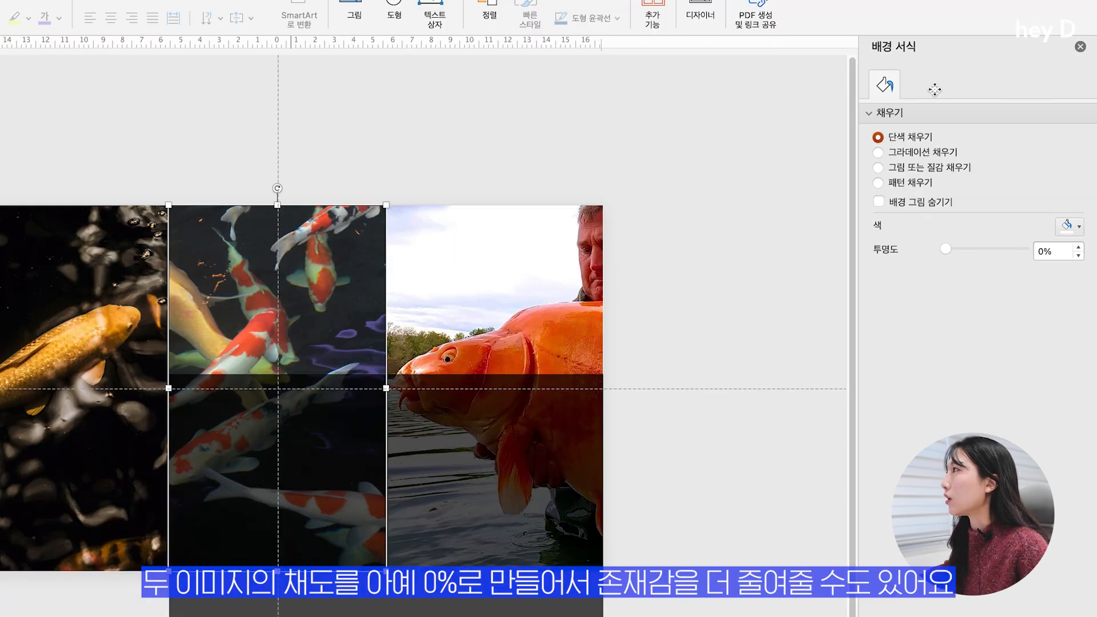
Step: Set the color saturation of the middle and right photos on slide 3 to 0%
{"action": "left_click", "coordinate": [985, 85]}
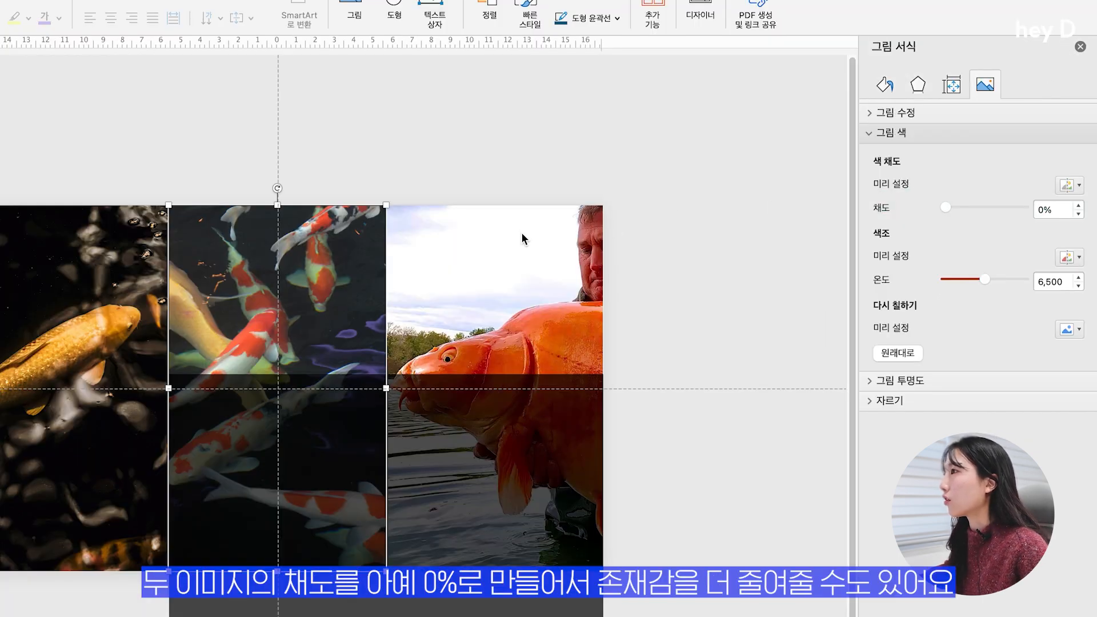
{"action": "left_click", "coordinate": [521, 235]}
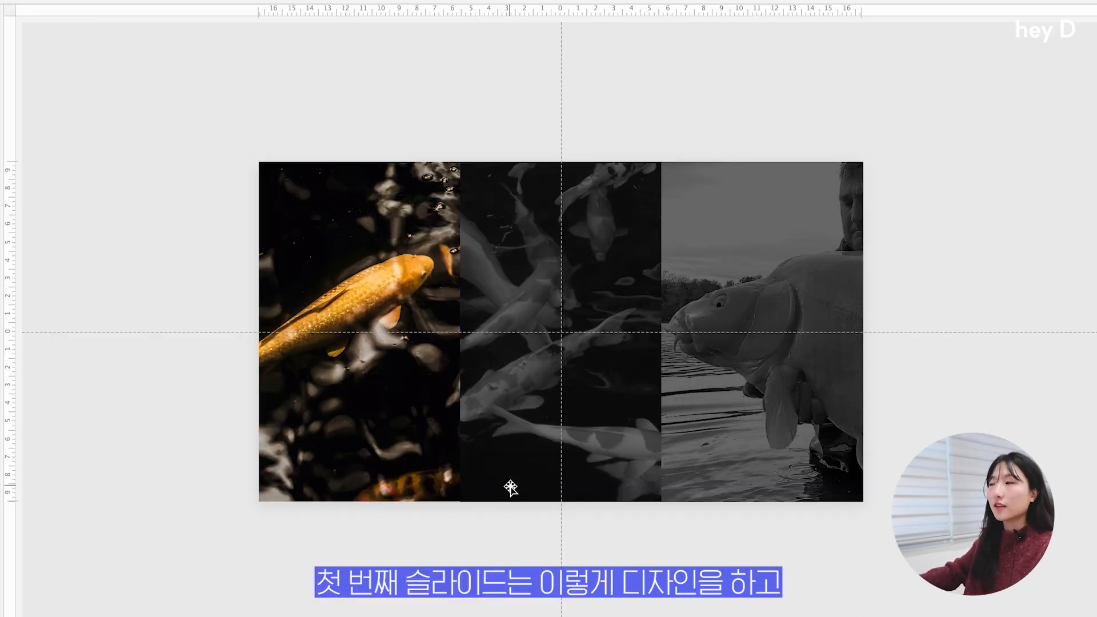
{"action": "left_click", "coordinate": [644, 364]}
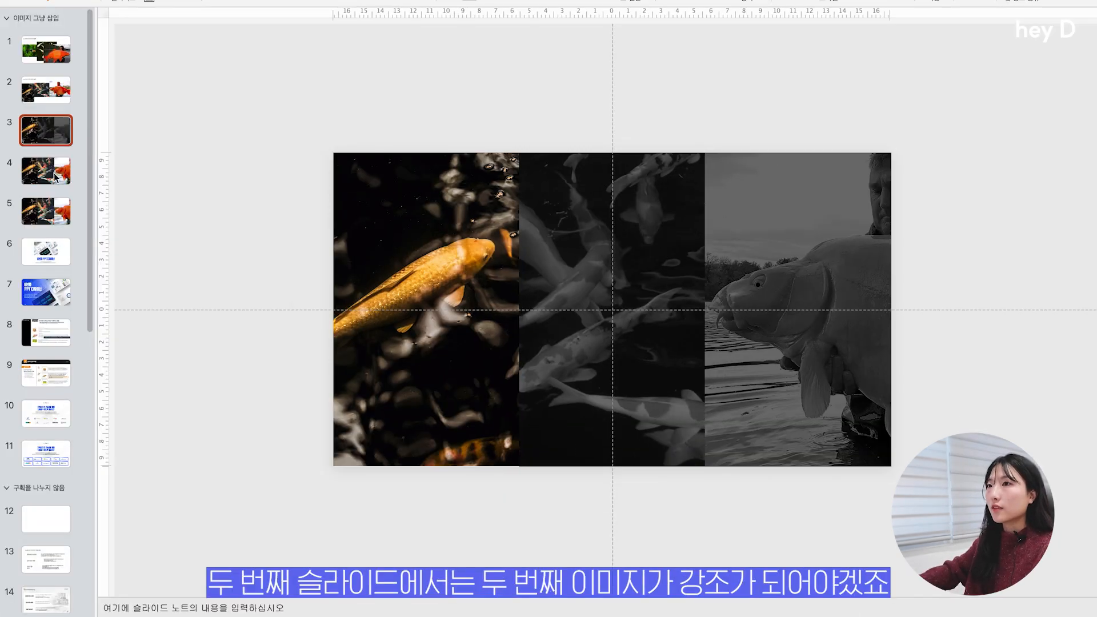
Step: On slide 4, set the color saturation of the left and right photos to 0%
{"action": "left_click", "coordinate": [45, 171]}
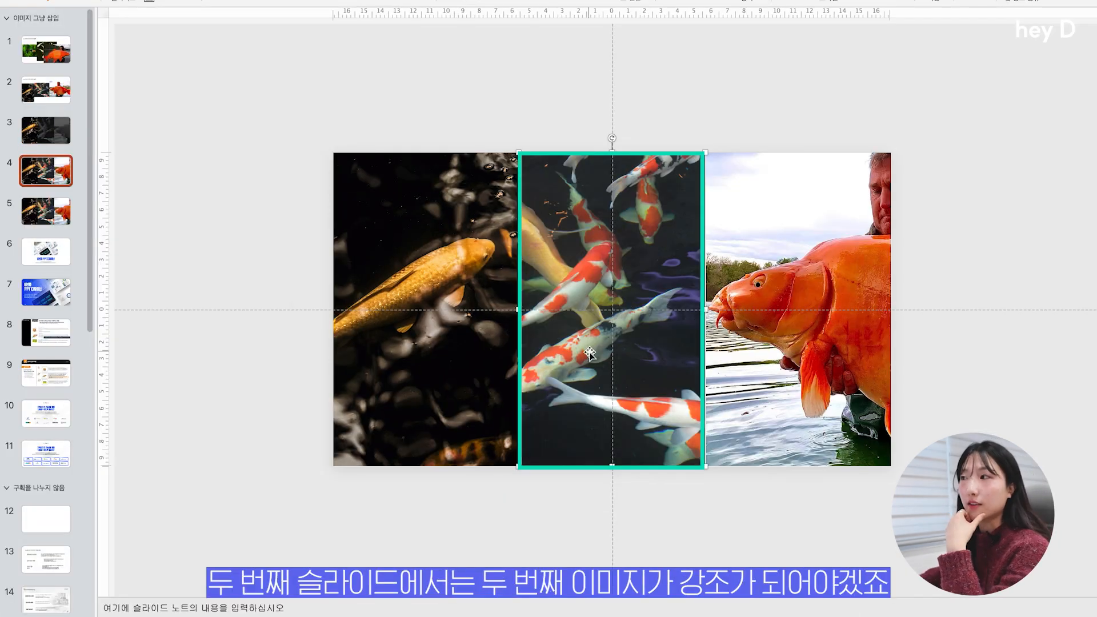
{"action": "left_click", "coordinate": [510, 292]}
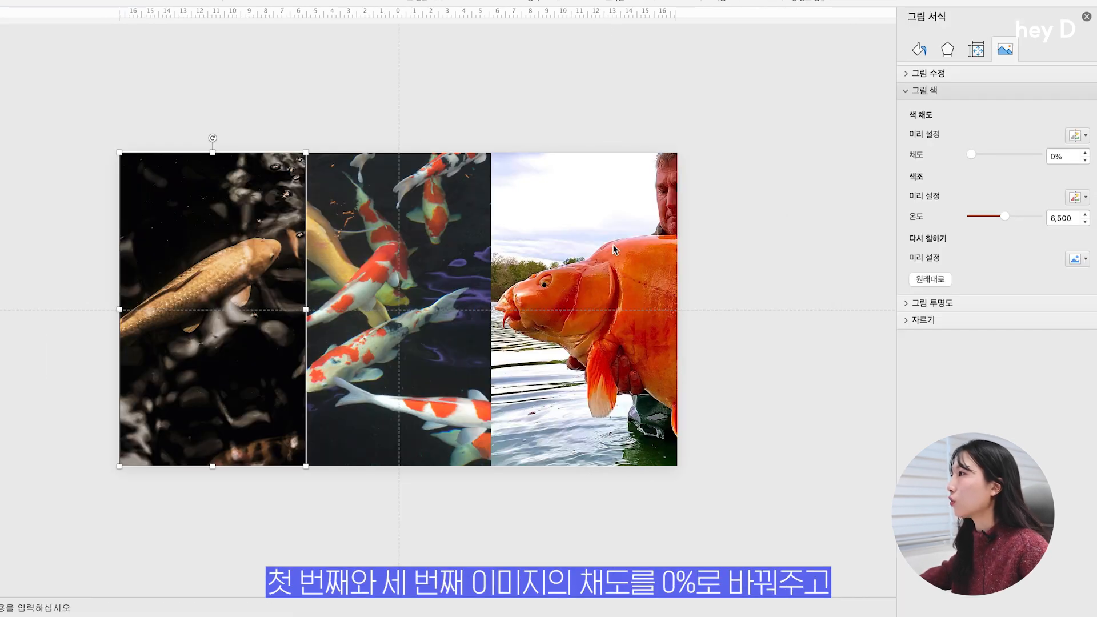
{"action": "left_click", "coordinate": [612, 244]}
{"action": "left_click_drag", "start_coordinate": [971, 154], "coordinate": [958, 152]}
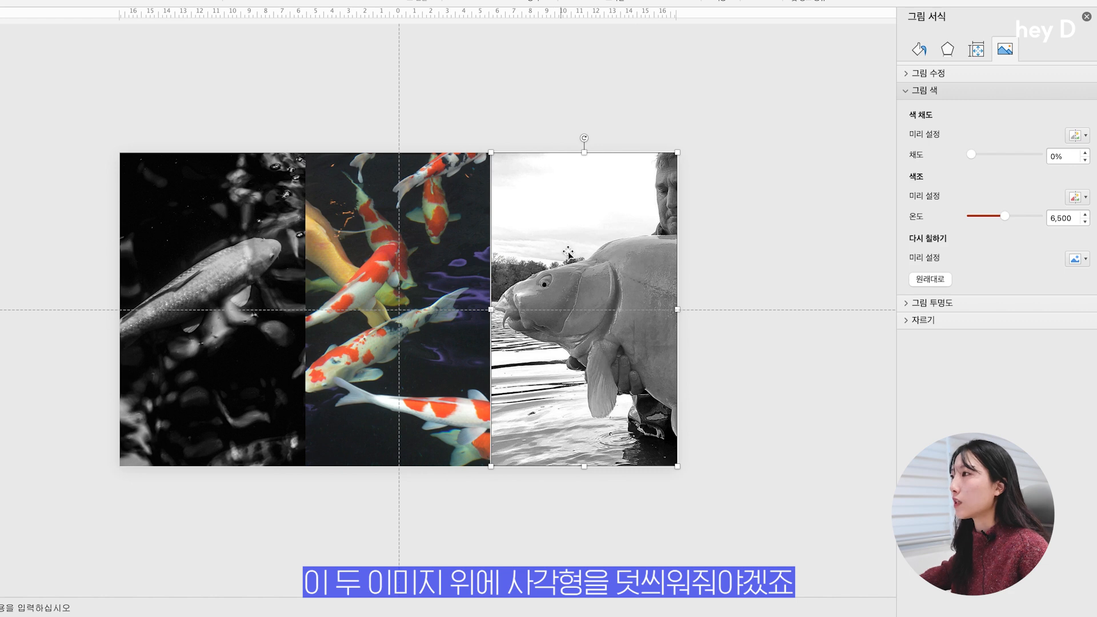
{"action": "key", "text": "Escape"}
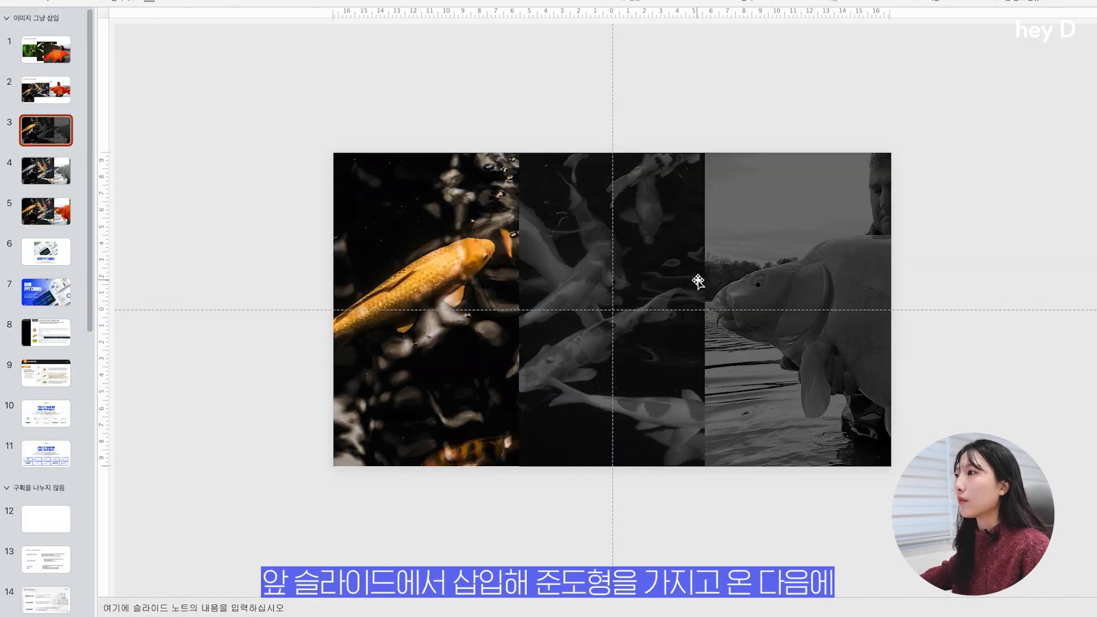
Step: Cover the left and right photos on slide 4 with copies of slide 3's dark rectangle, narrowed to one photo's width
{"action": "left_click", "coordinate": [698, 281]}
{"action": "left_click", "coordinate": [39, 163]}
{"action": "key", "text": "super+v"}
{"action": "left_click_drag", "start_coordinate": [792, 299], "coordinate": [606, 299]}
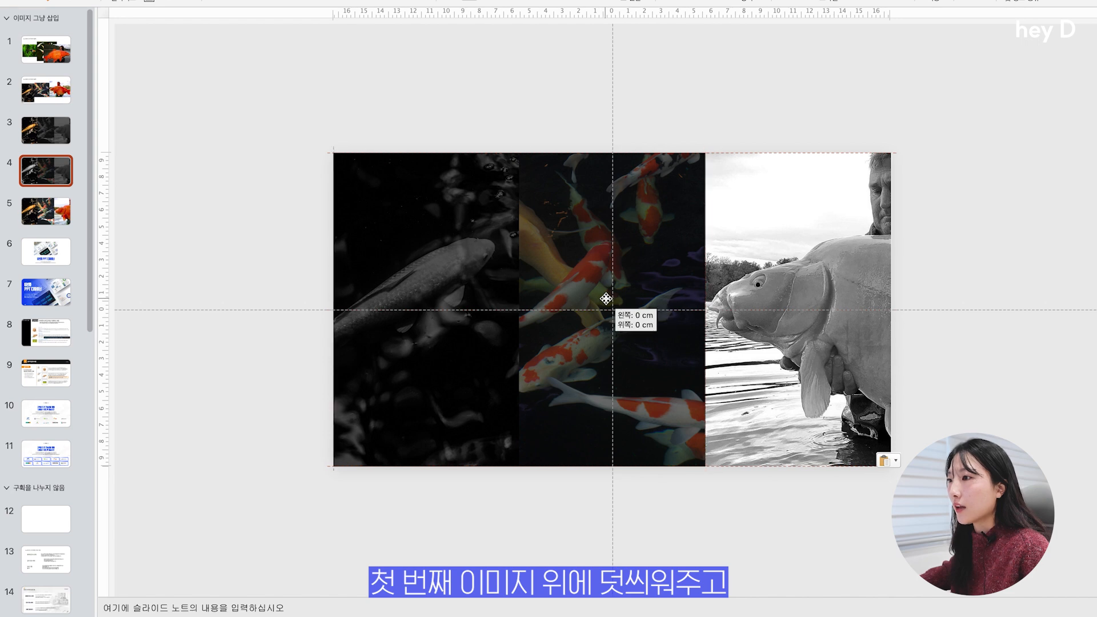
{"action": "left_click_drag", "start_coordinate": [705, 310], "coordinate": [520, 314]}
{"action": "left_click_drag", "start_coordinate": [402, 348], "coordinate": [774, 351]}
{"action": "left_click", "coordinate": [787, 540]}
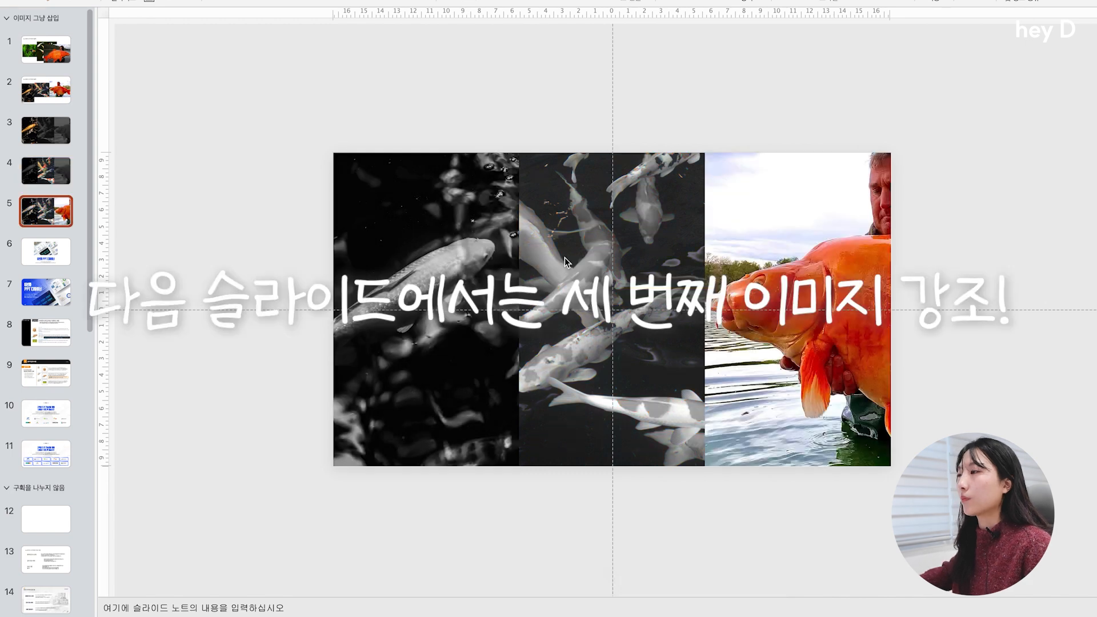
Step: Paste the two-photo-wide dark rectangle onto slide 5 and place it over the left and middle photos
{"action": "key", "text": "ctrl+v"}
{"action": "left_click_drag", "start_coordinate": [800, 303], "coordinate": [579, 297]}
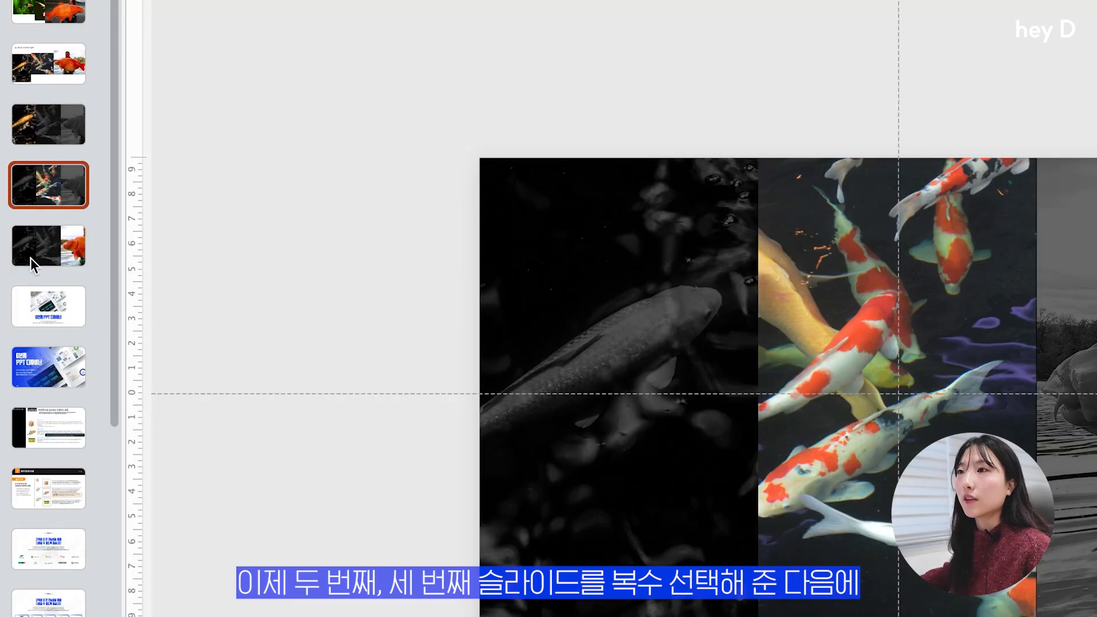
Step: Apply the 밝기 변화 (Fade) transition to slides 4 and 5 together
{"action": "left_click", "coordinate": [38, 245], "text": "shift"}
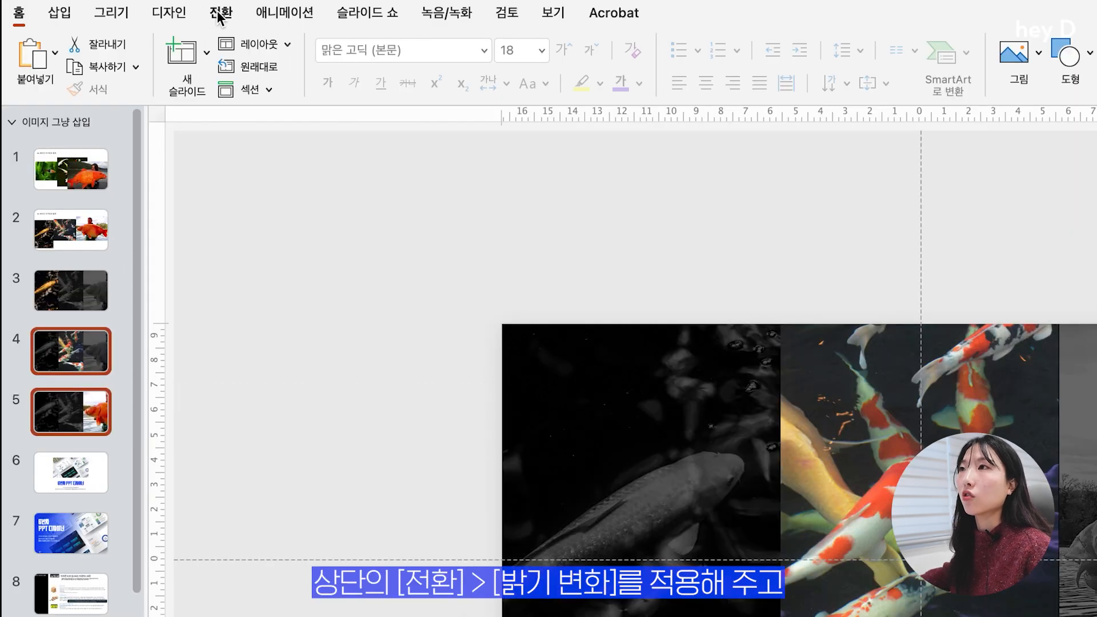
{"action": "left_click", "coordinate": [216, 11]}
{"action": "left_click", "coordinate": [311, 60]}
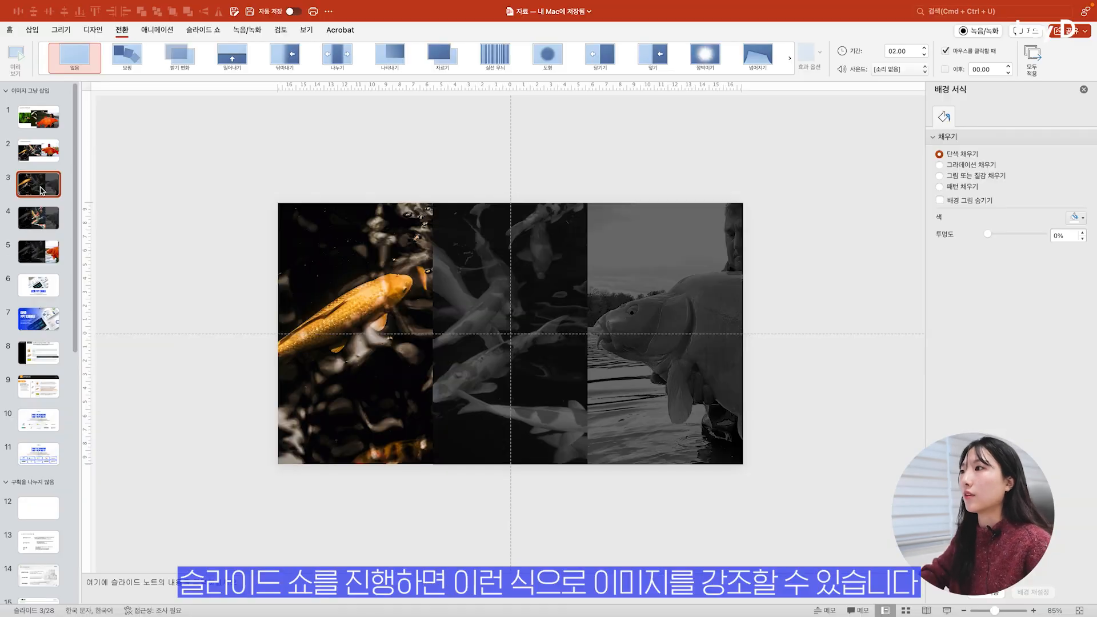
Step: Play the slide show from slide 3 through slide 5 to review how each photo is emphasized
{"action": "key", "text": "super+Return"}
{"action": "key", "text": "Right"}
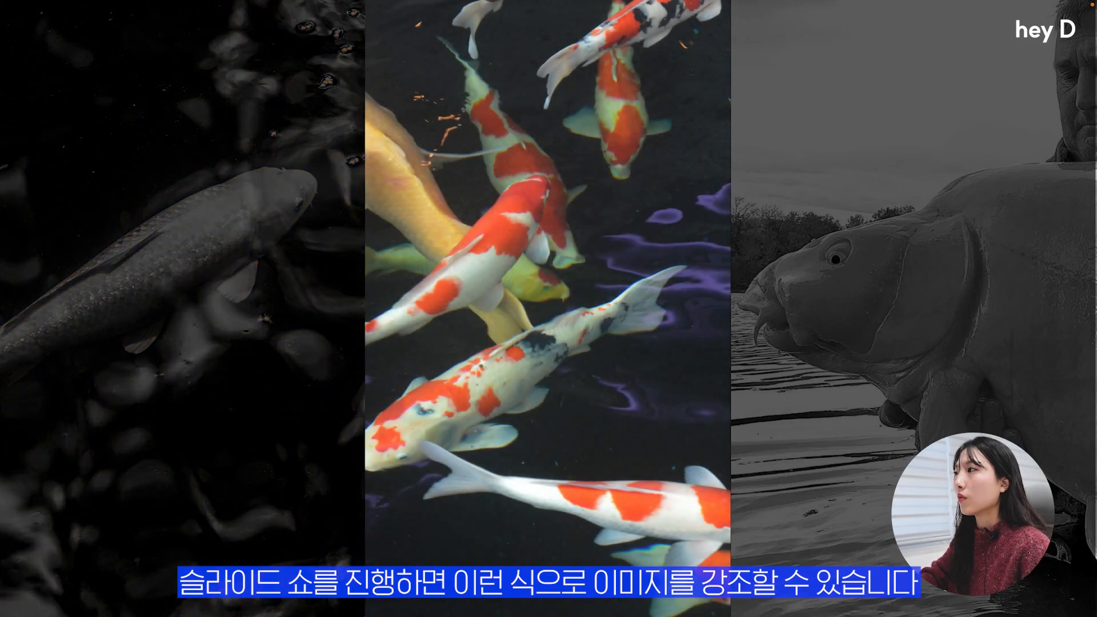
{"action": "key", "text": "Right"}
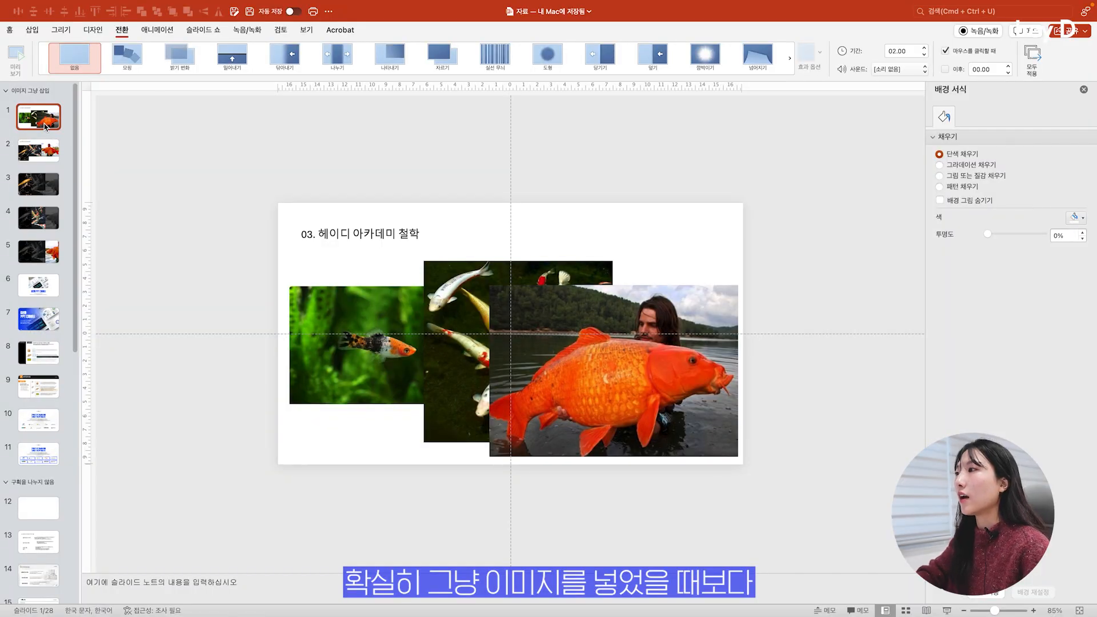
Step: Start the slide show from slide 1 to review the original unarranged photo layout
{"action": "key", "text": "super+Return"}
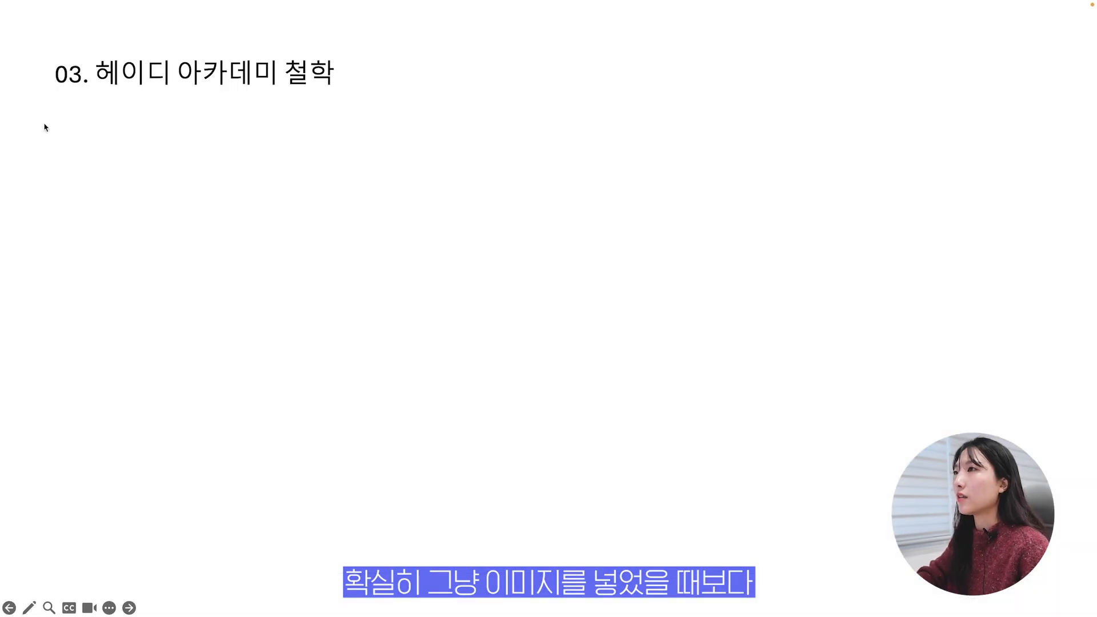